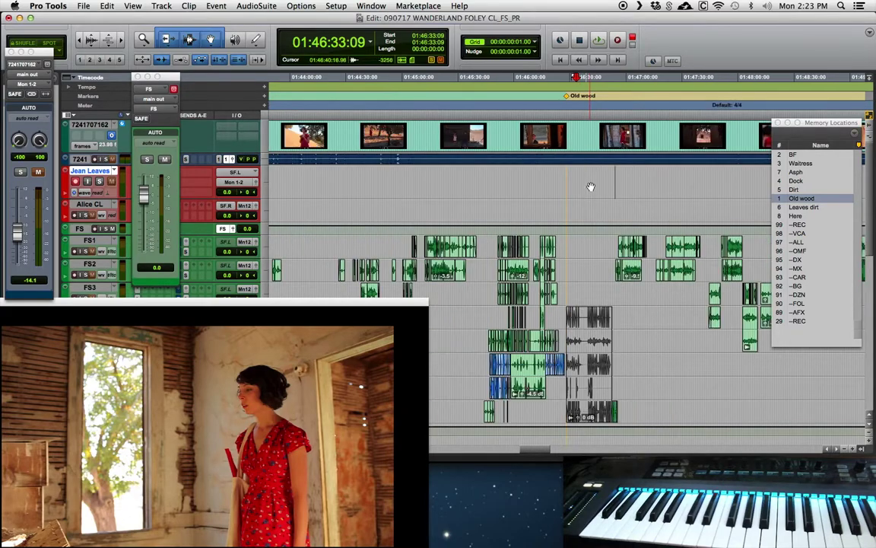
- Select the Old wood scene on the Jean Leaves track, from about 01:46:28:19 to 01:46:54:01, to review the walking action
left_click_drag(562, 181, 638, 183)
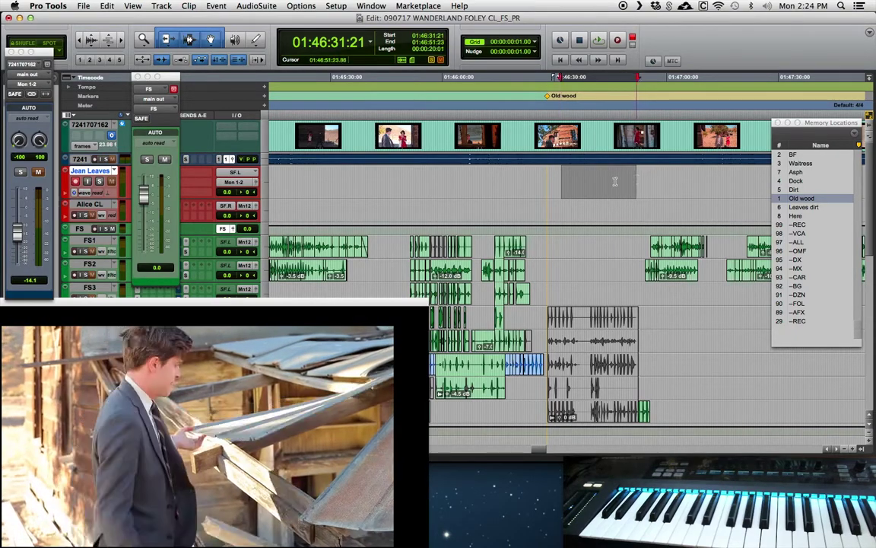
left_click(590, 183)
left_click(561, 184)
key("t")
key("t")
key("super+bracketleft")
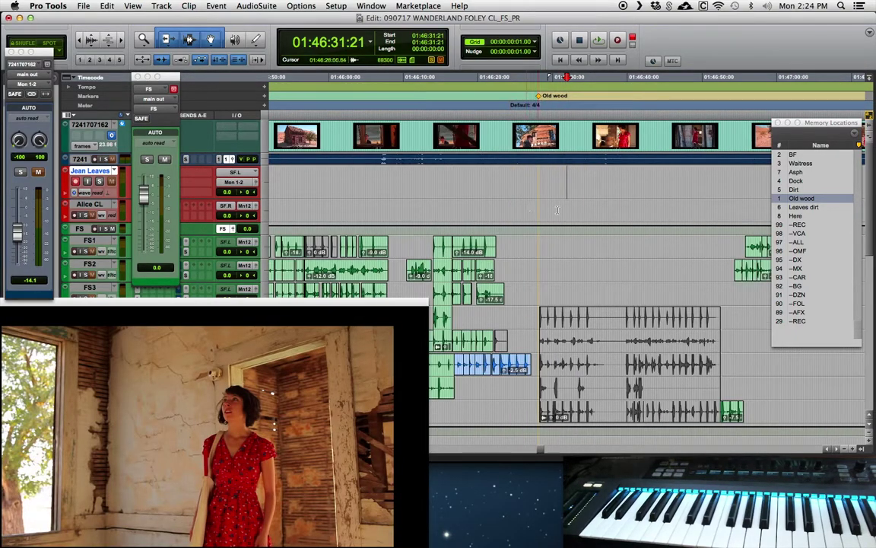
left_click_drag(544, 181, 732, 188)
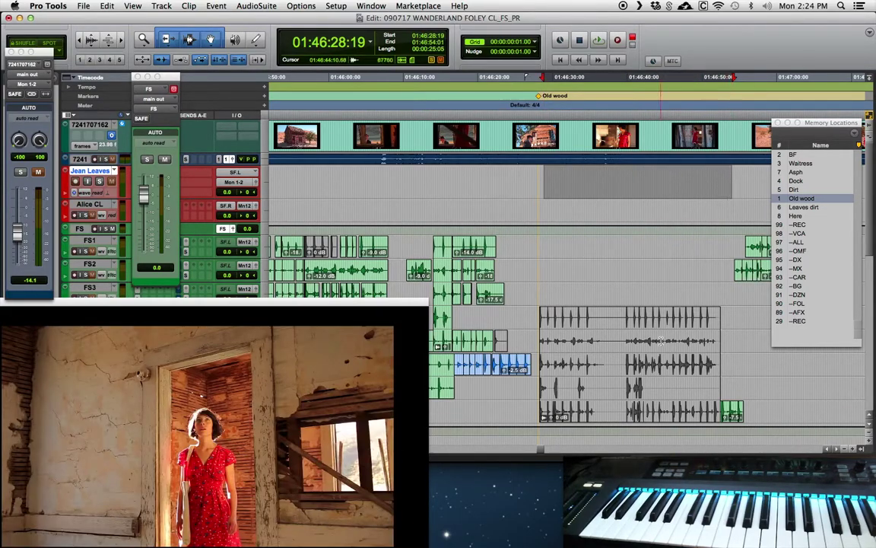
- Unmute the group of reference footstep clips under the Old wood marker and mute it again
left_click(658, 340)
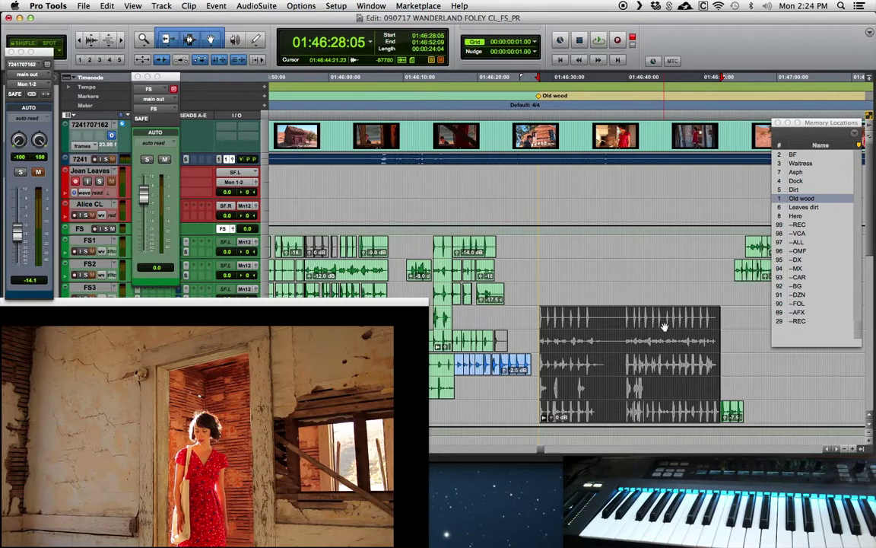
key("super+m")
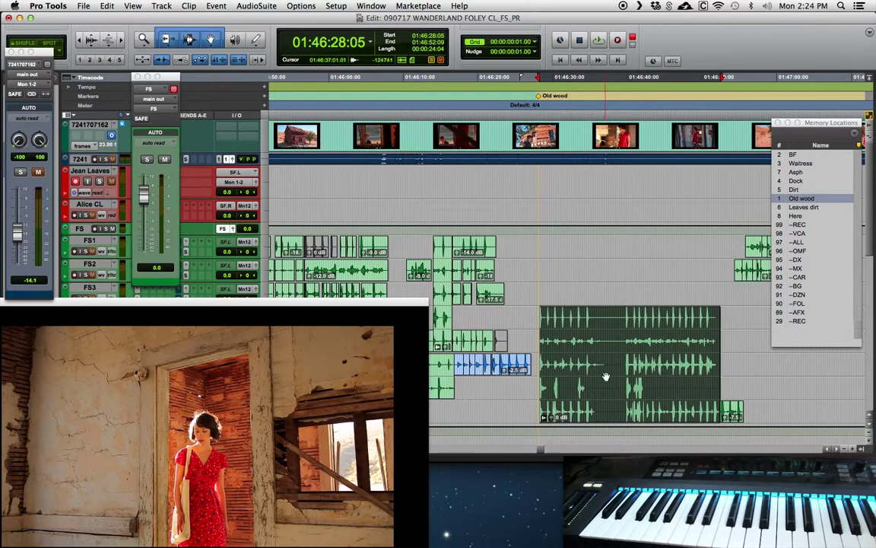
key("super+m")
left_click_drag(536, 244, 676, 245)
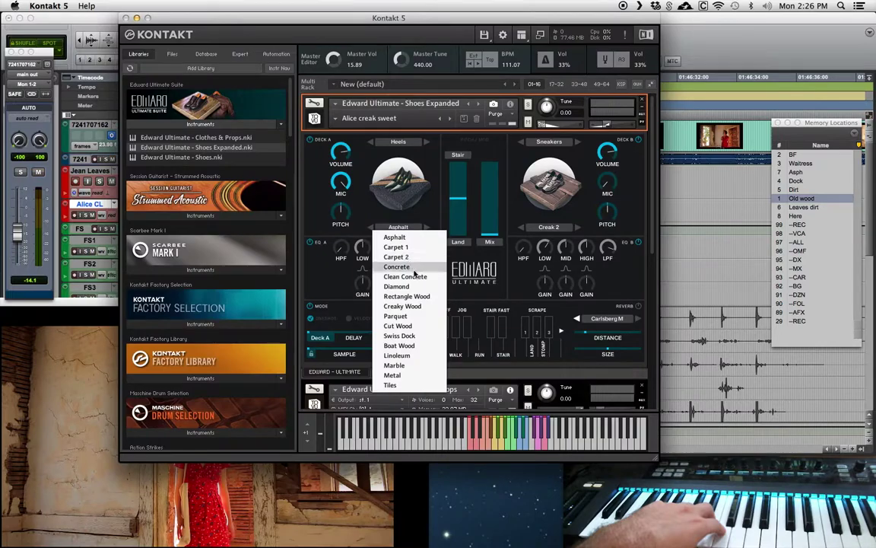
- In Kontakt, audition the Deck A heels on successive surfaces from Clean Concrete through Cut Wood, Swiss Dock, Boat Wood and Marble to Metal
left_click(418, 284)
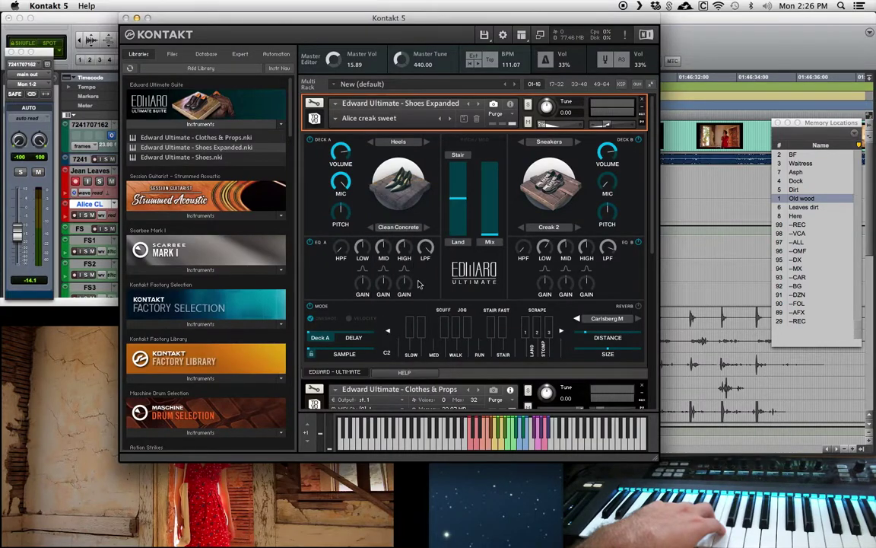
left_click(426, 228)
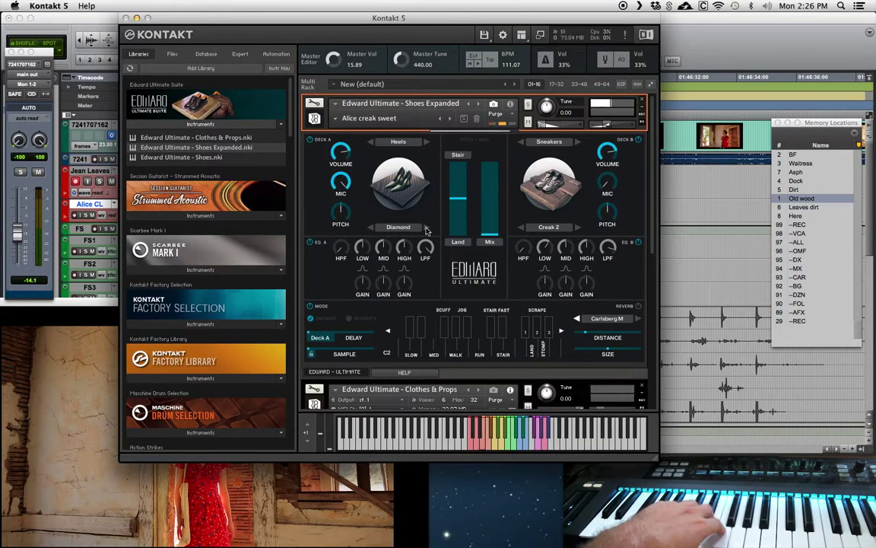
left_click(426, 229)
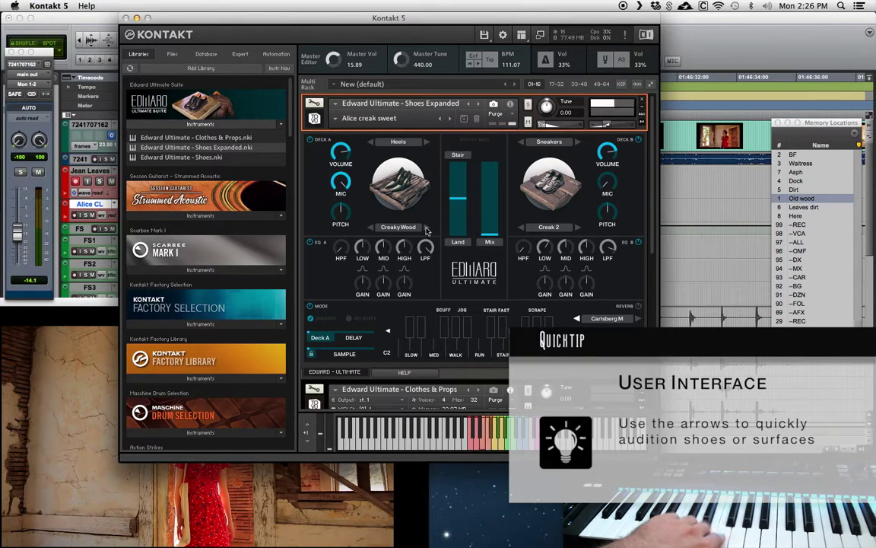
left_click(426, 228)
left_click(426, 228)
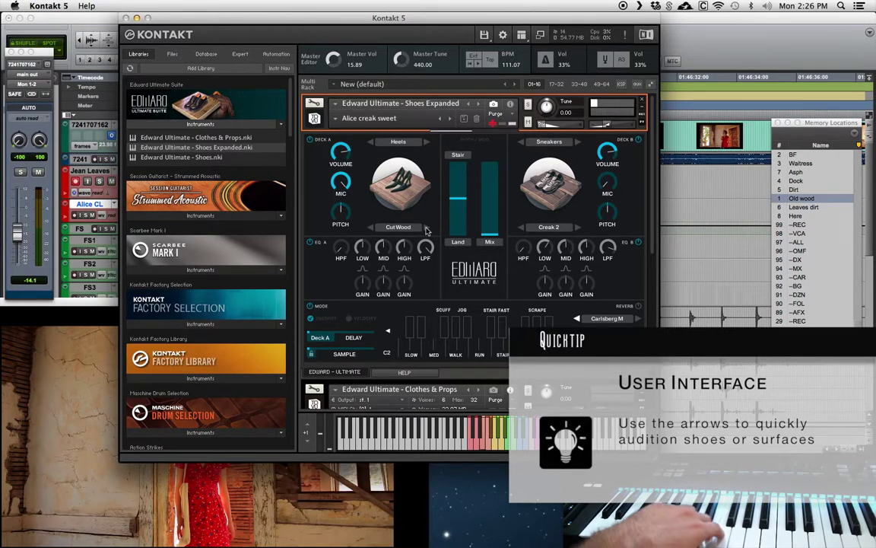
left_click(426, 228)
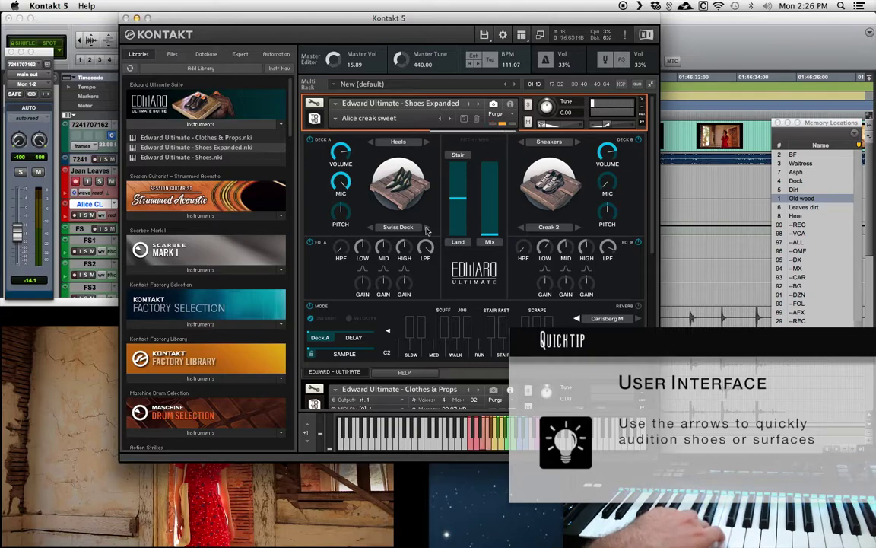
left_click(426, 228)
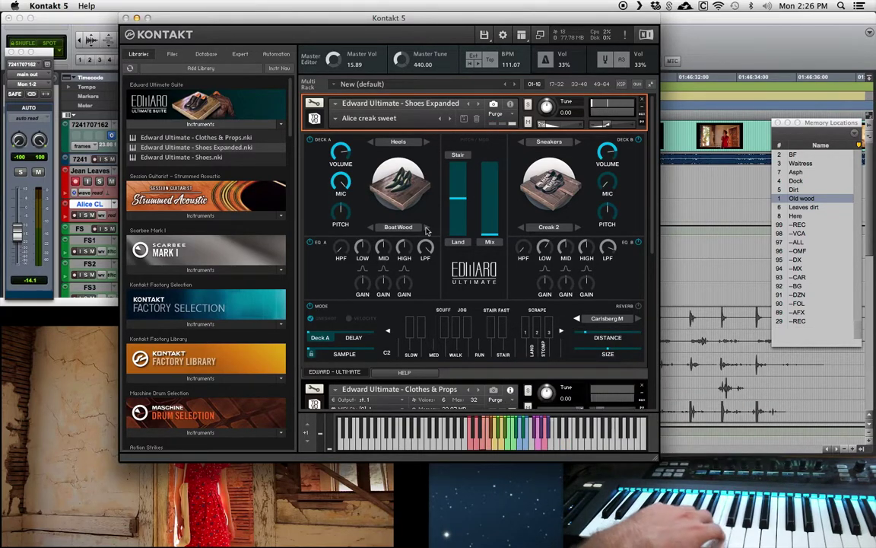
left_click(426, 229)
left_click(426, 228)
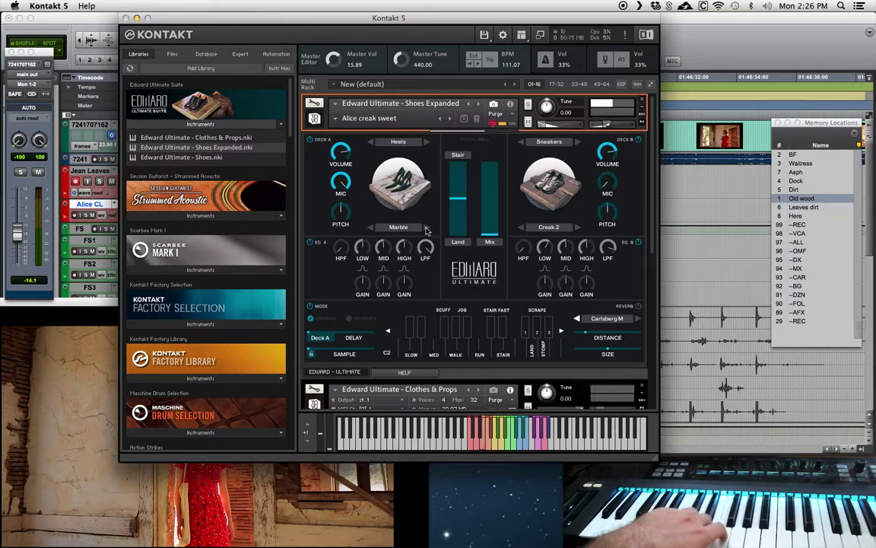
left_click(426, 228)
- Set the Deck A heels surface to Creaky Wood and adjust the frequency and gain of EQ A's low band
left_click(407, 232)
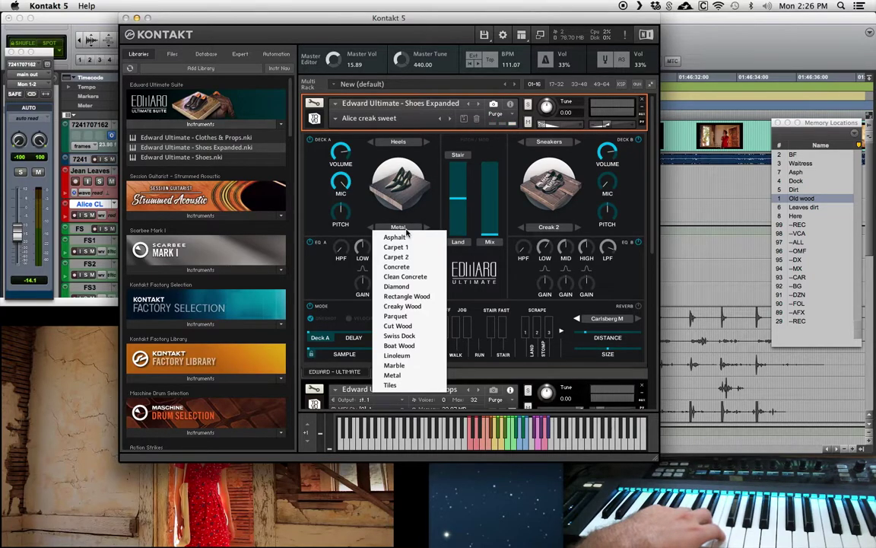
left_click(412, 305)
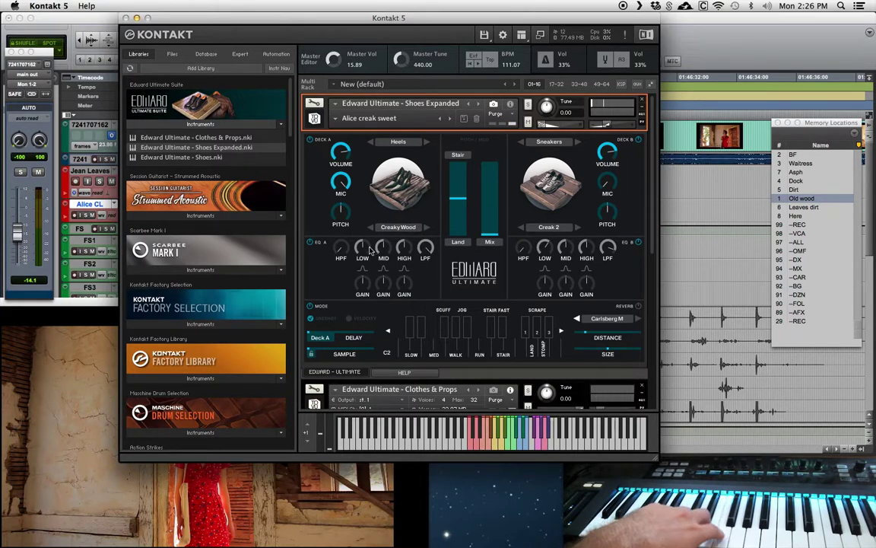
left_click_drag(364, 245, 356, 235)
left_click_drag(364, 281, 365, 281)
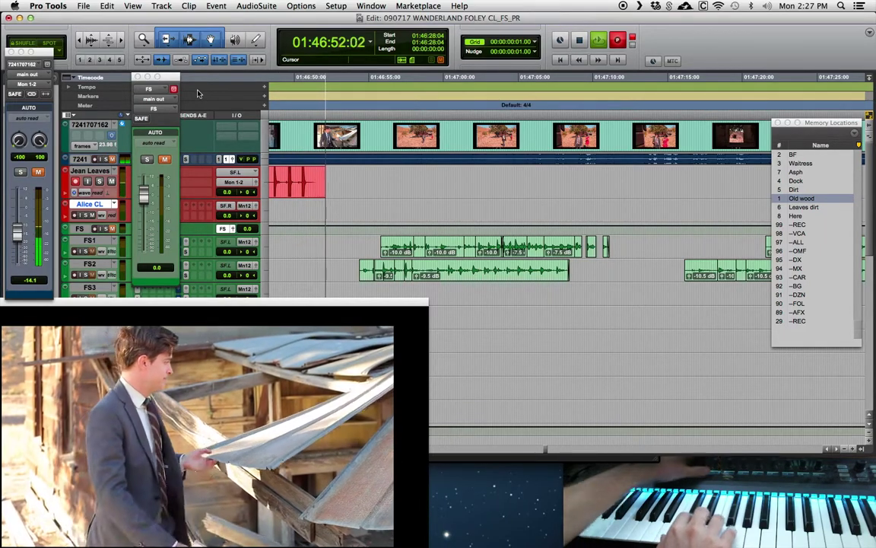
- Stop the footstep recording in Pro Tools and move the recorded Jean Leaves clip to the FS1 track at the same timecode
key("space")
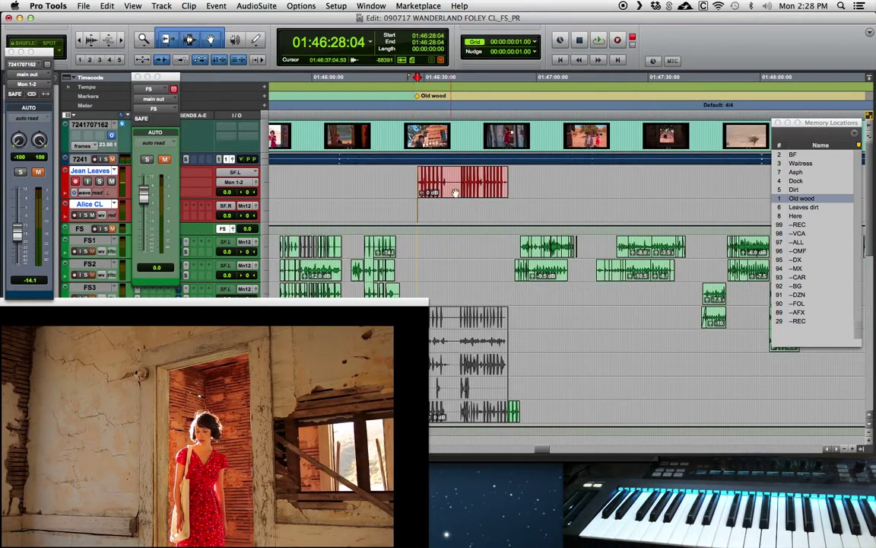
key("r")
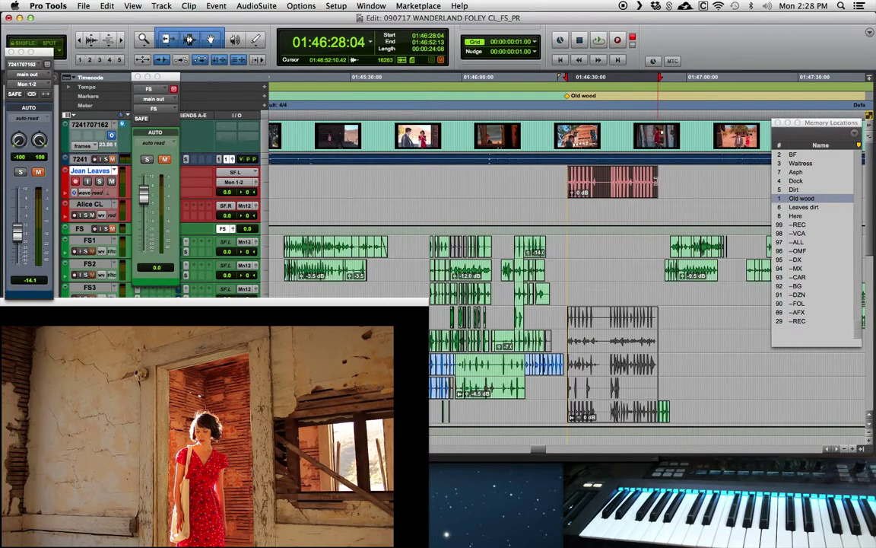
key("t")
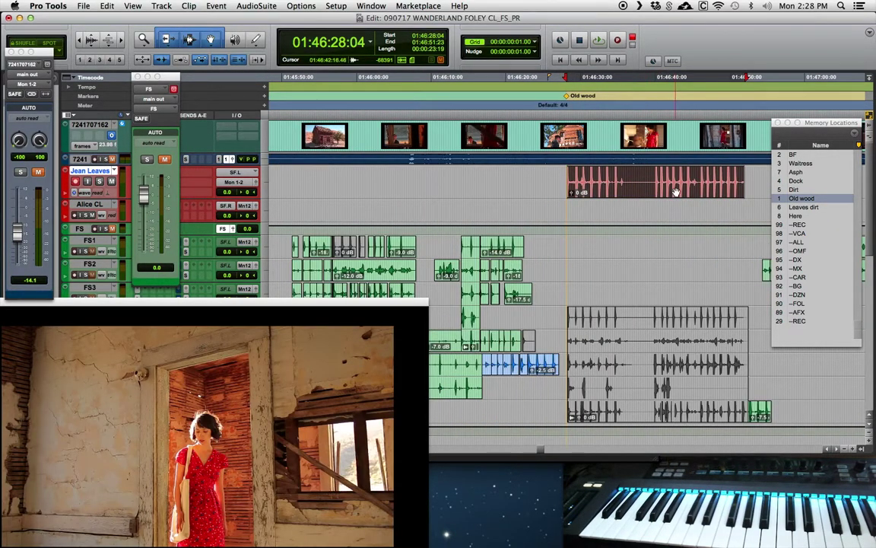
left_click_drag(676, 192, 601, 246)
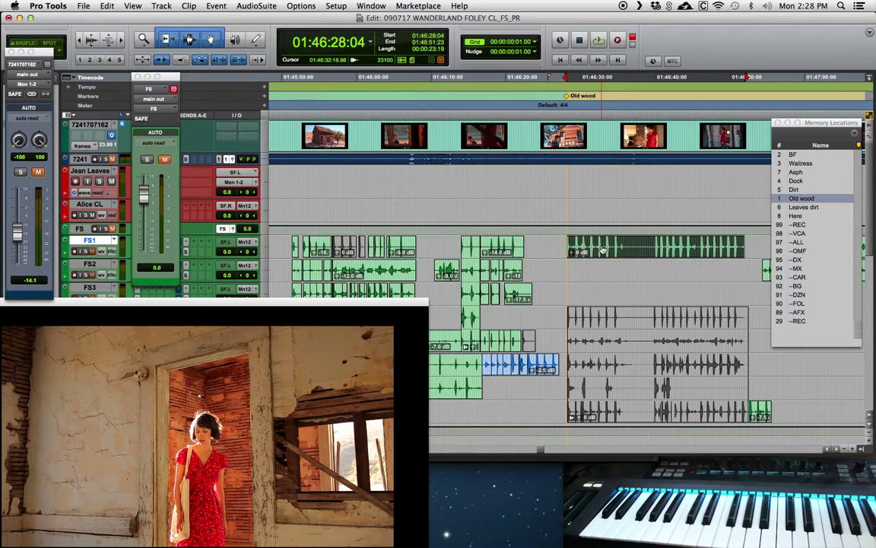
- Switch to Kontakt and load the user snapshot "Alice creak sweet" in Edward Ultimate - Shoes Expanded
key("super+Tab")
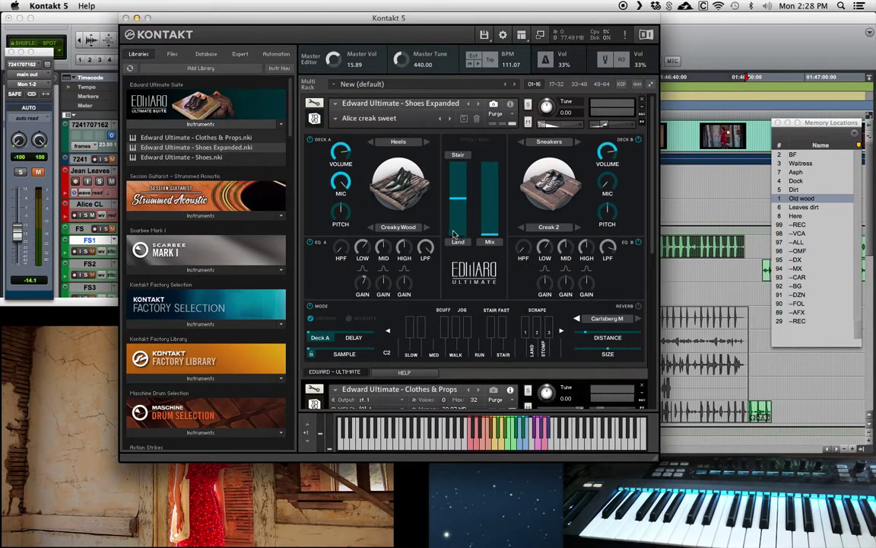
left_click(350, 120)
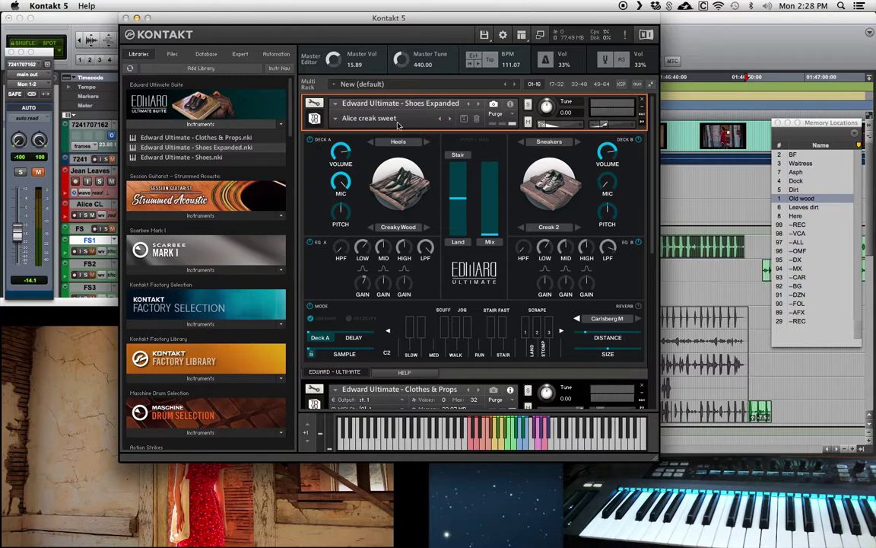
left_click(335, 118)
mouse_move(360, 140)
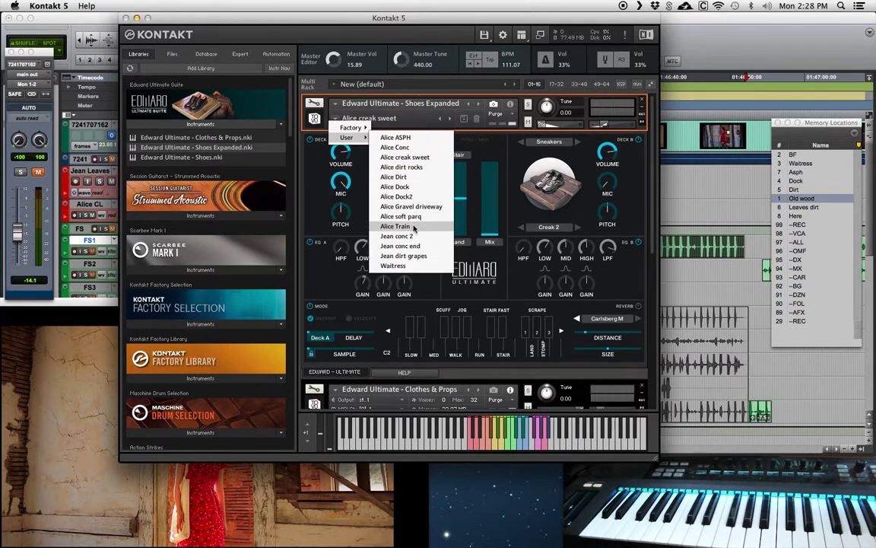
left_click(417, 157)
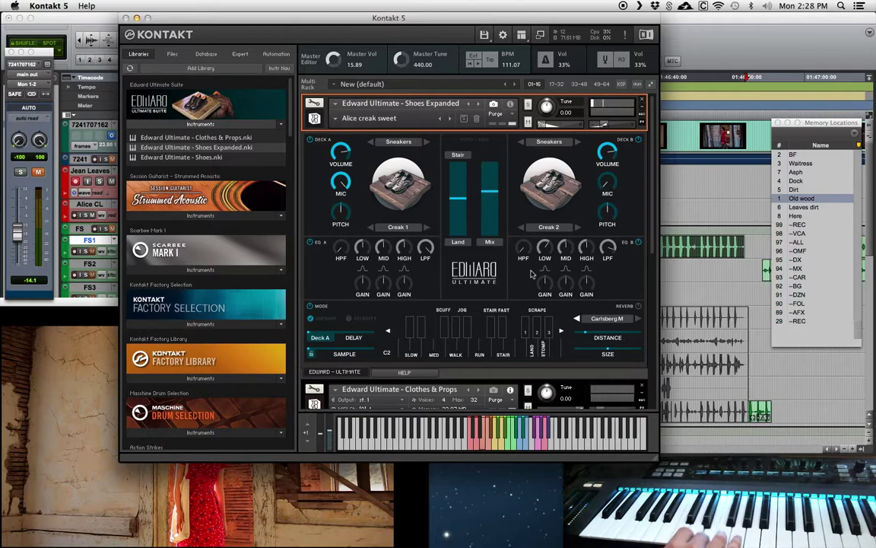
- Switch to Pro Tools and record a wood creak pass on the Jean Leaves track, starting at 01:46:28:04 and covering the whole scene
left_click(685, 265)
double_click(604, 247)
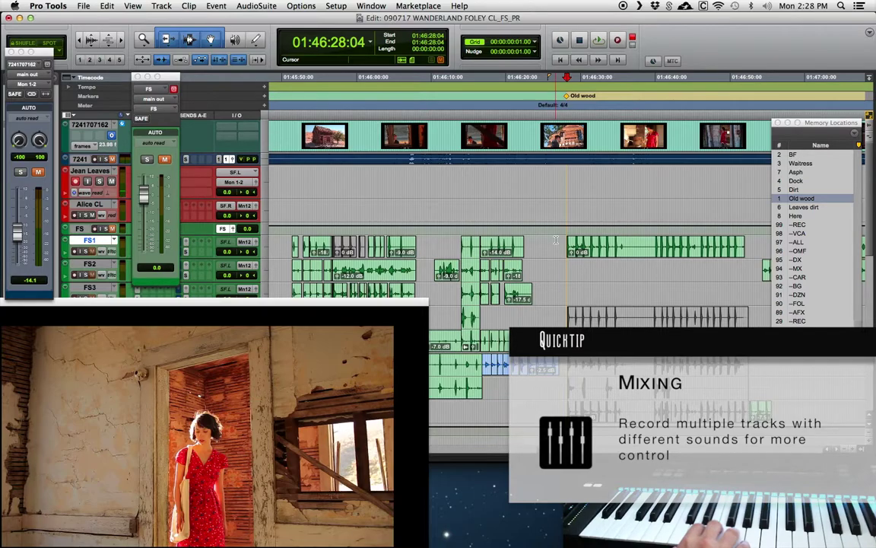
key("super+space")
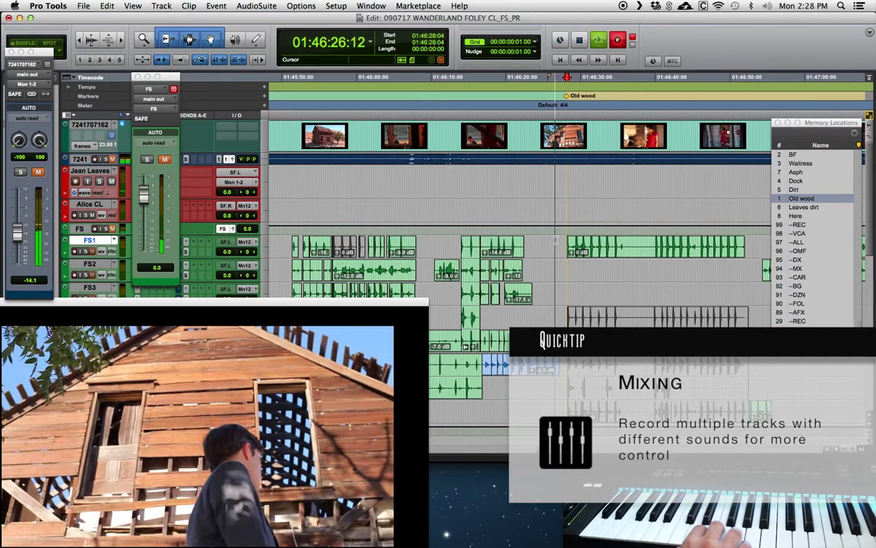
key("t")
key("t")
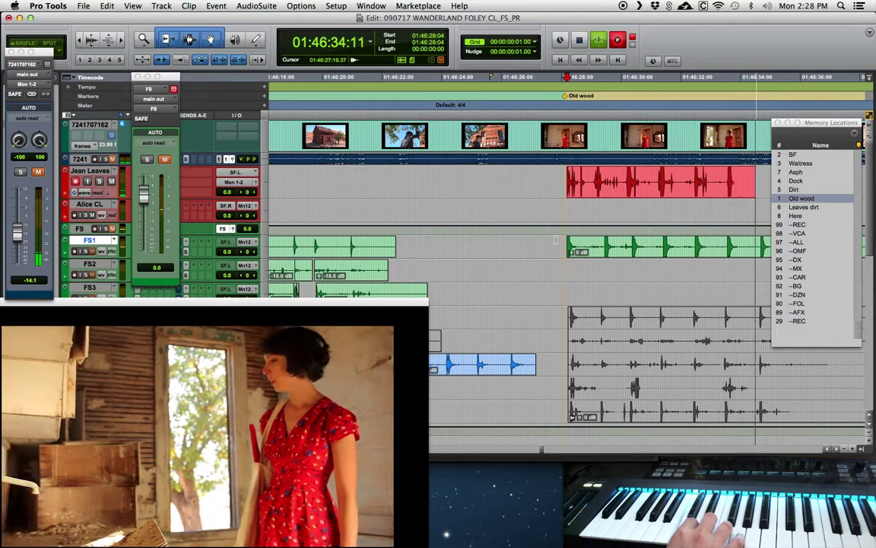
key("super+bracketleft")
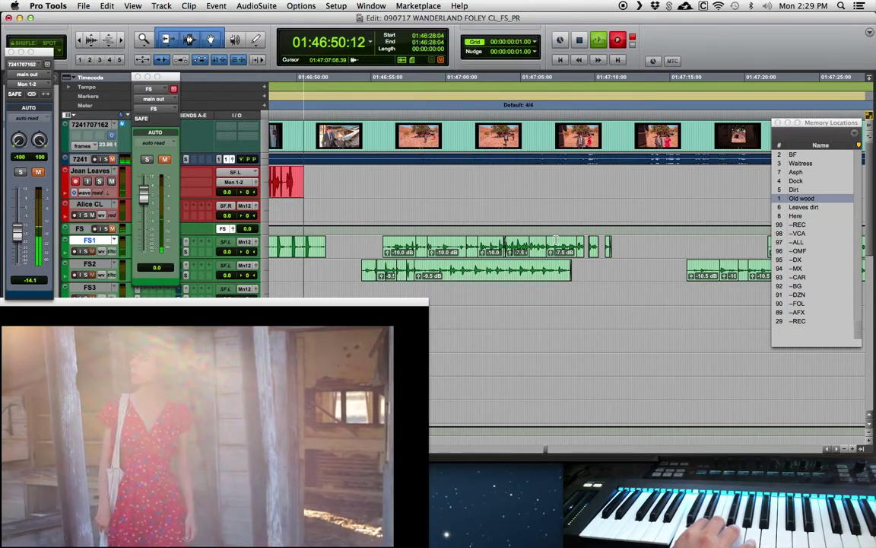
key("space")
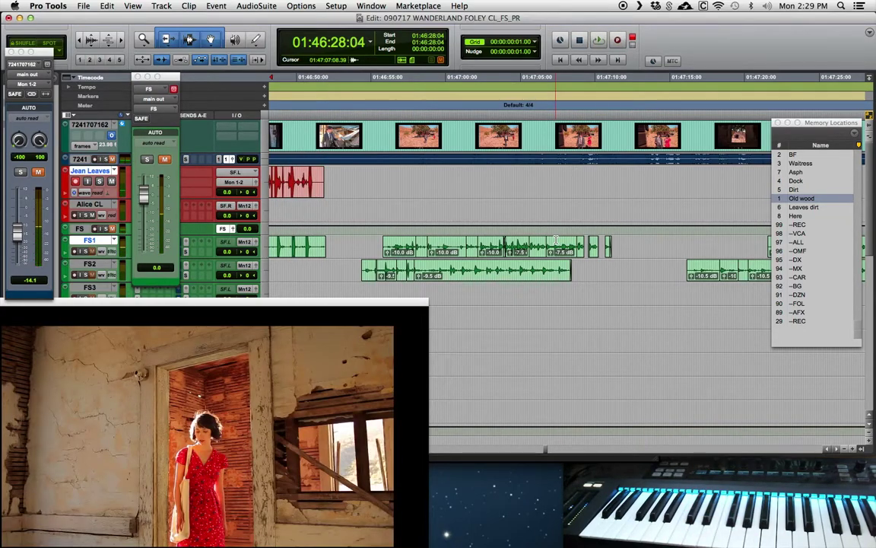
- Move the recorded creak clip from the Jean Leaves track to the FS2 track, keeping its timecode position
key("r")
key("q")
left_click(655, 200)
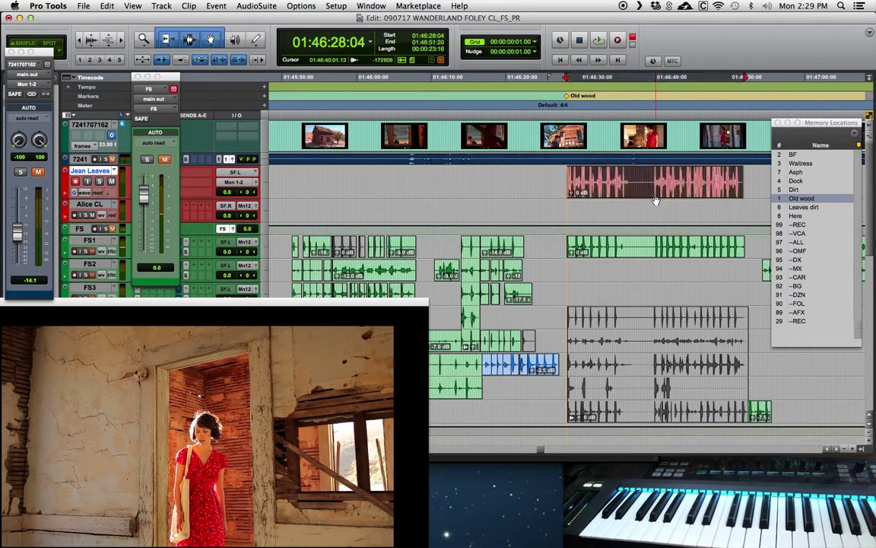
left_click_drag(655, 198, 660, 290)
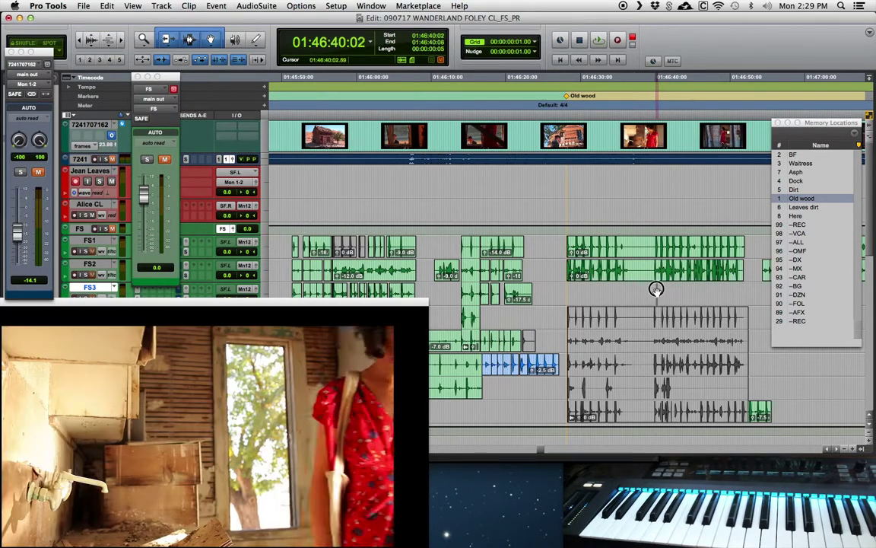
- Scrub through the scene on the empty part of the FS3 track between about 01:46:30:15 and 01:46:41:05 to check the steps
left_click(660, 289)
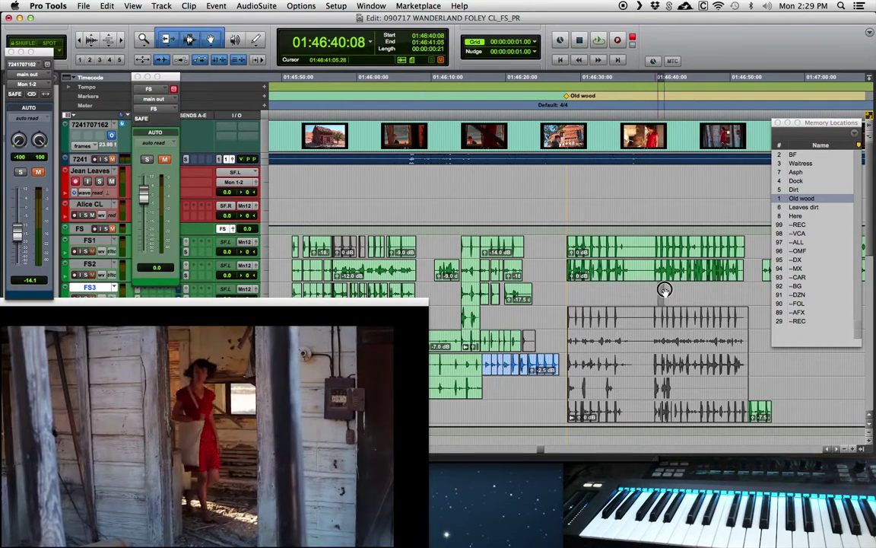
left_click_drag(659, 289, 598, 295)
left_click(583, 290)
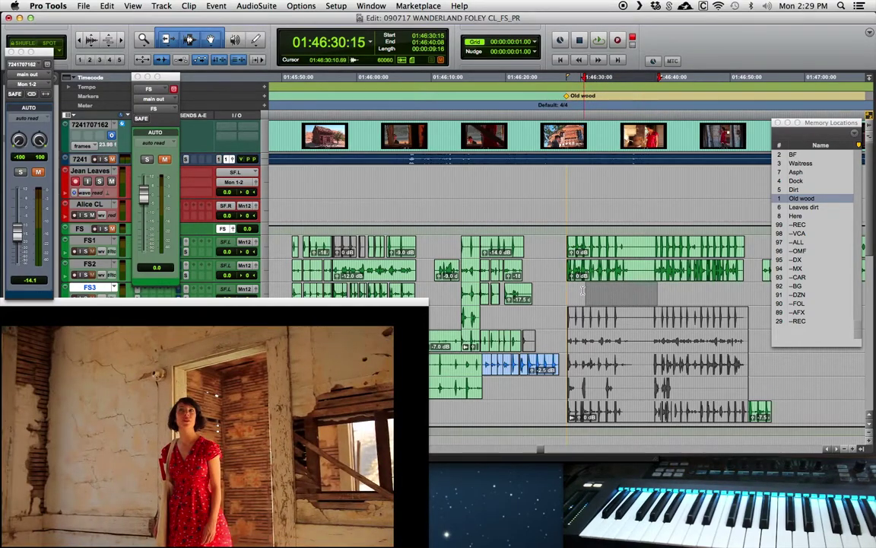
- In Kontakt, set the sneakers to Swiss Dock on Deck A and Dirt on Deck B with EQ B high gain about 2.4, then return to Pro Tools
key("super+Tab")
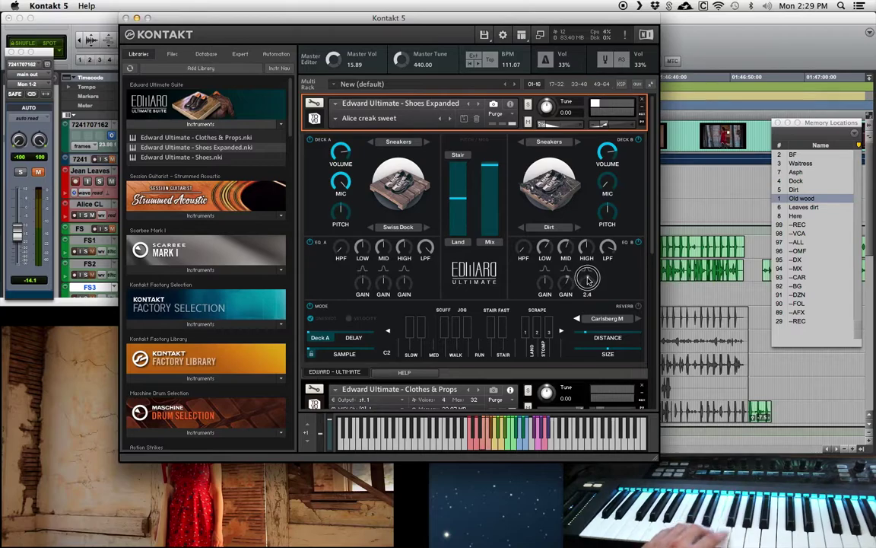
left_click(666, 207)
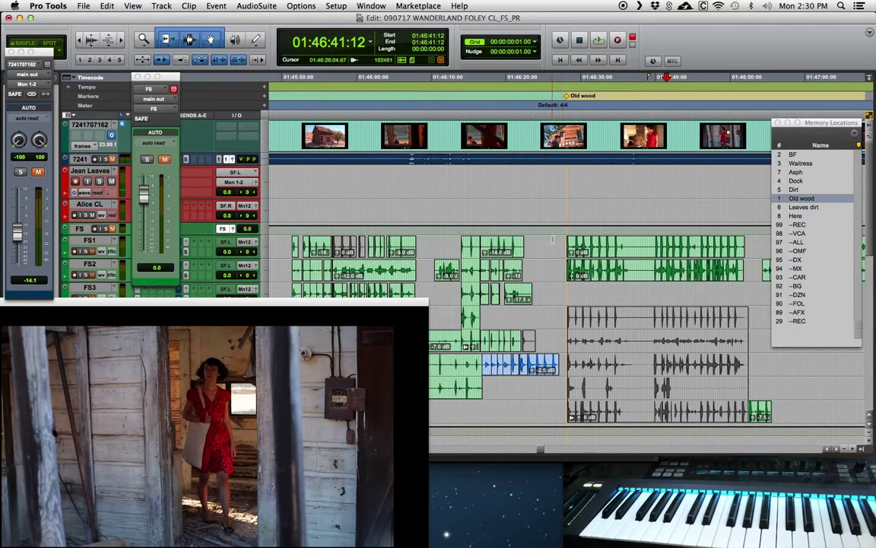
- Record another footstep pass on the Jean Leaves track, starting at 01:46:28:04 and covering the whole scene
left_click(552, 240)
key("Tab")
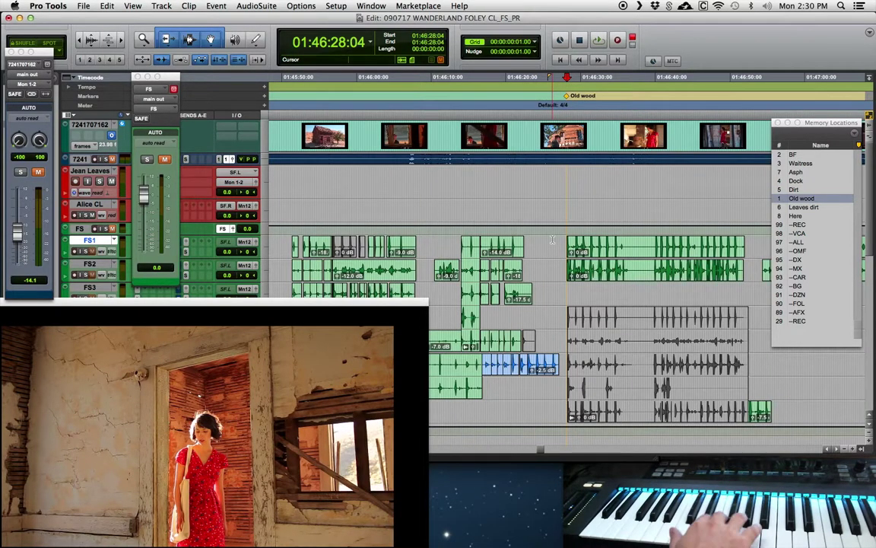
key("space")
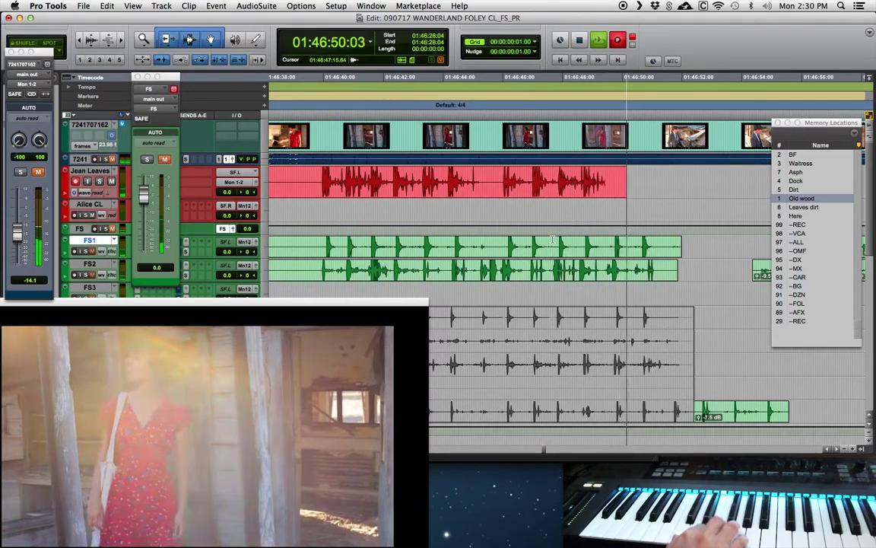
key("space")
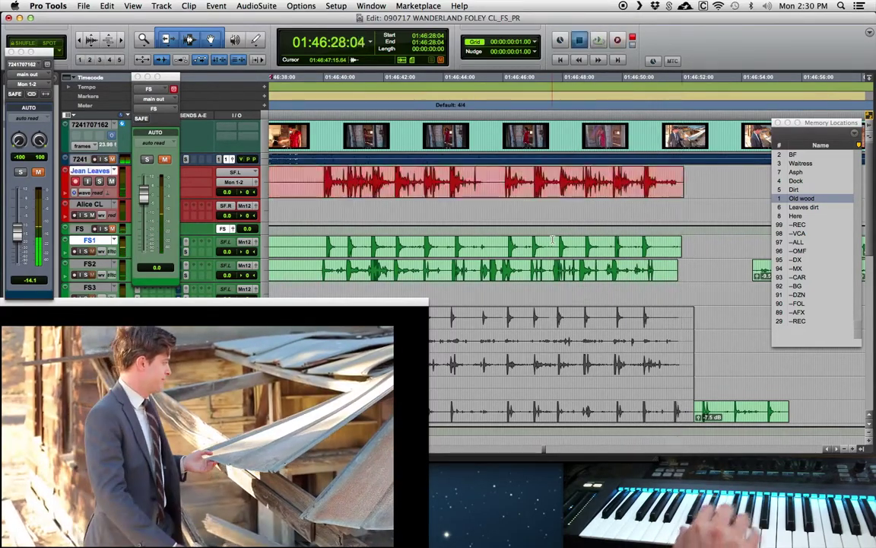
- Move the newly recorded clip from the Jean Leaves track to the FS3 track, keeping its timecode position
key("r")
key("r")
left_click(566, 197)
left_click_drag(566, 198, 480, 286)
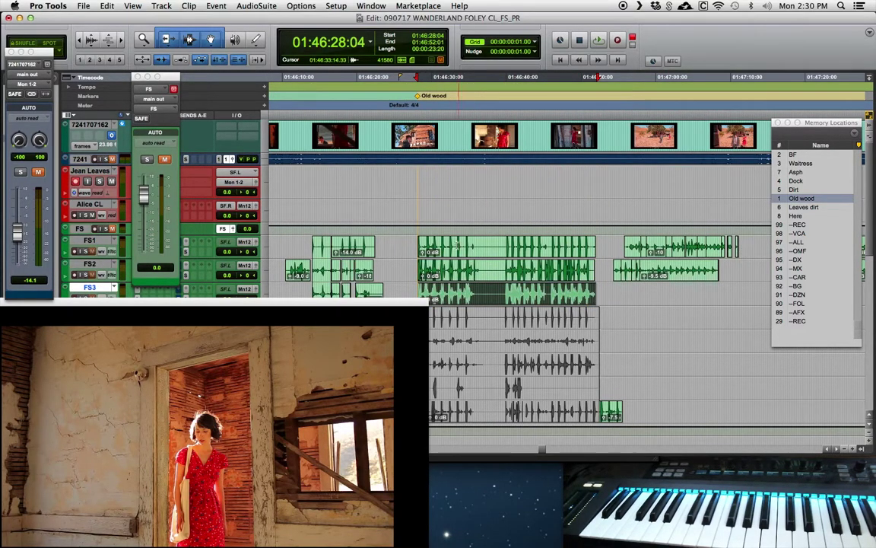
- Unmute the FS track and play back the three layered FS1, FS2 and FS3 takes from just before the Old wood marker, at 01:46:27:21
left_click_drag(415, 239, 595, 295)
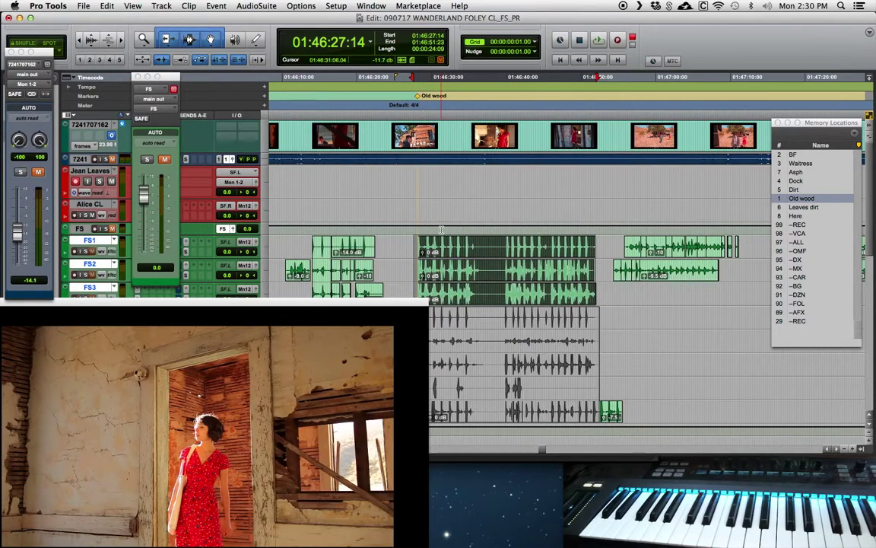
left_click(441, 228)
key("space")
key("space")
key("super+k")
key("space")
key("t")
key("t")
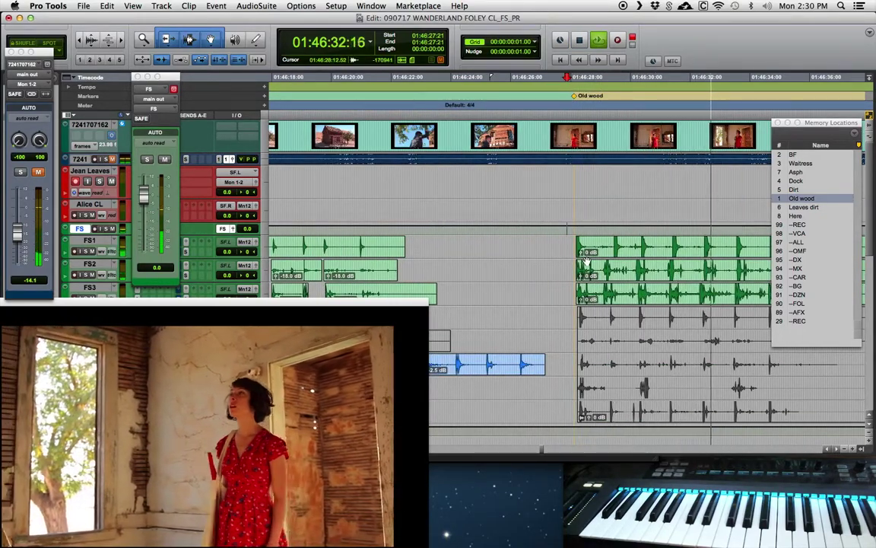
key("space")
key("space")
- Split the FS1 clip before its second and third footsteps and shift the third part to start at 01:46:30:02
key("t")
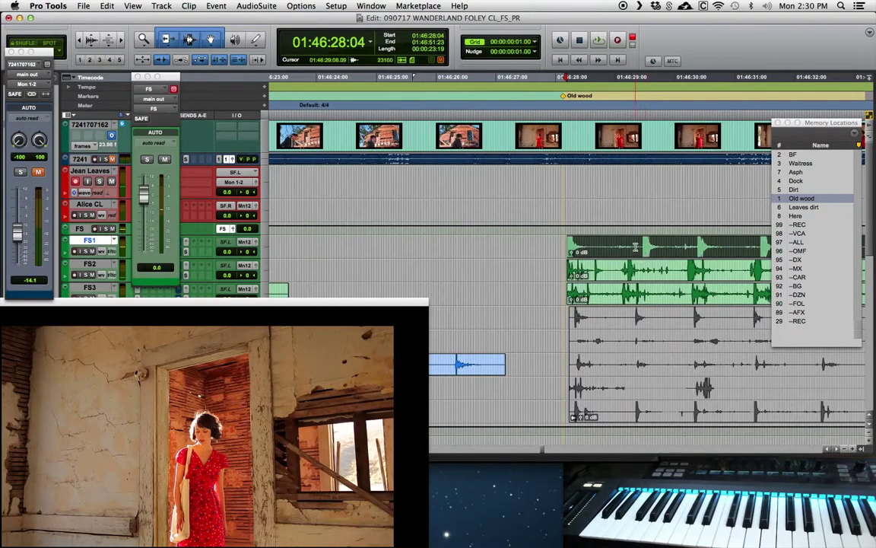
key("Tab")
left_click_drag(659, 254, 699, 253)
left_click(668, 229)
left_click(676, 244)
key("r")
- Examine the picture against the FS1 footsteps between about 01:46:30:02 and 01:46:32:04
left_click(665, 242)
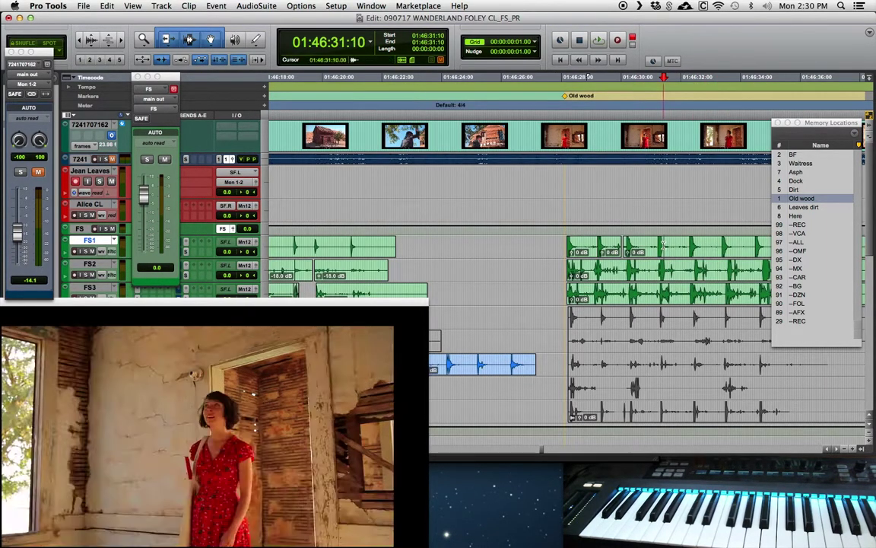
key("t")
key("r")
left_click(538, 238)
key("t")
key("t")
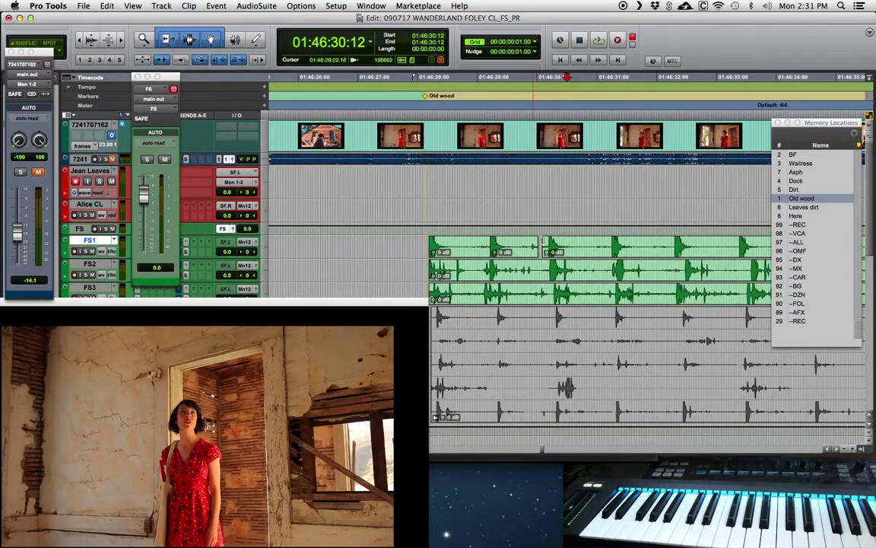
left_click(545, 251)
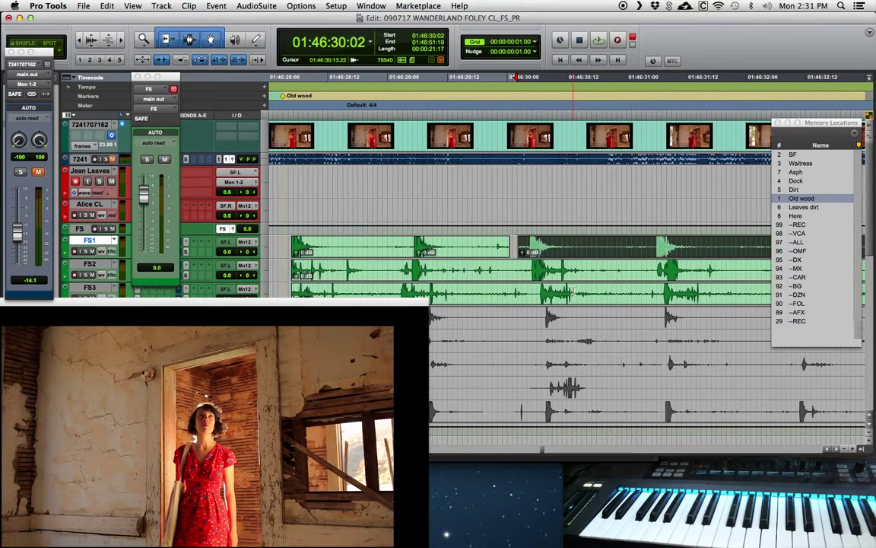
key("super+bracketleft")
left_click(667, 243)
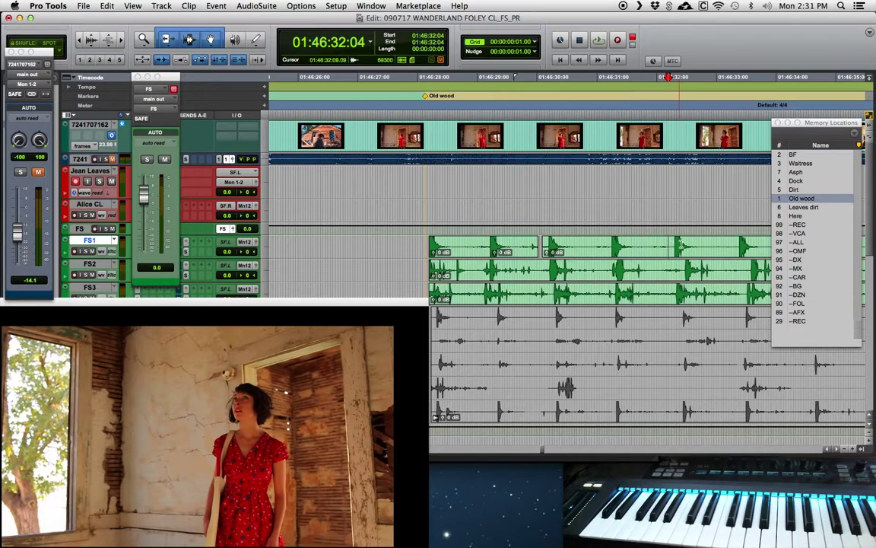
- Split the FS2 clip before two successive footsteps and move the remainders to start at about 01:46:32:08 and 01:46:33:09
key("super+bracketright")
left_click(600, 266)
key("b")
left_click_drag(620, 276, 605, 276)
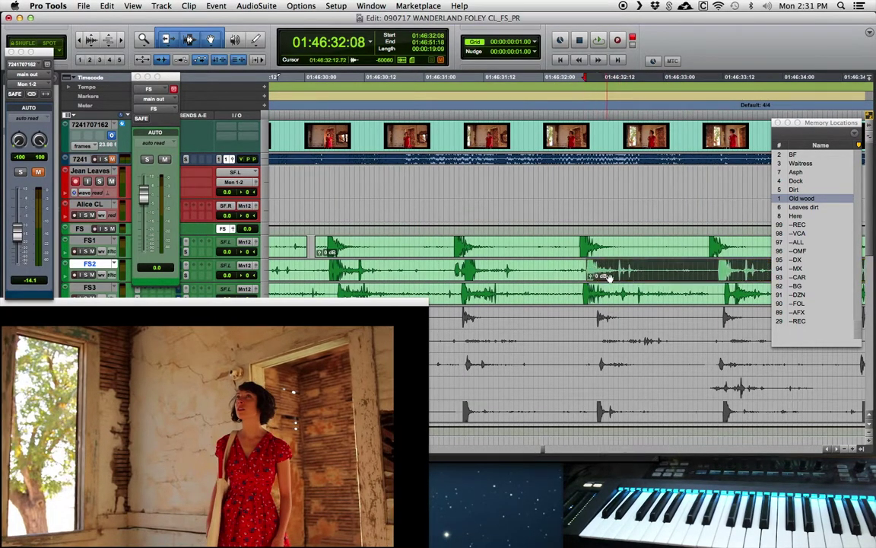
key("r")
left_click(642, 267)
key("super+bracketright")
left_click(601, 273)
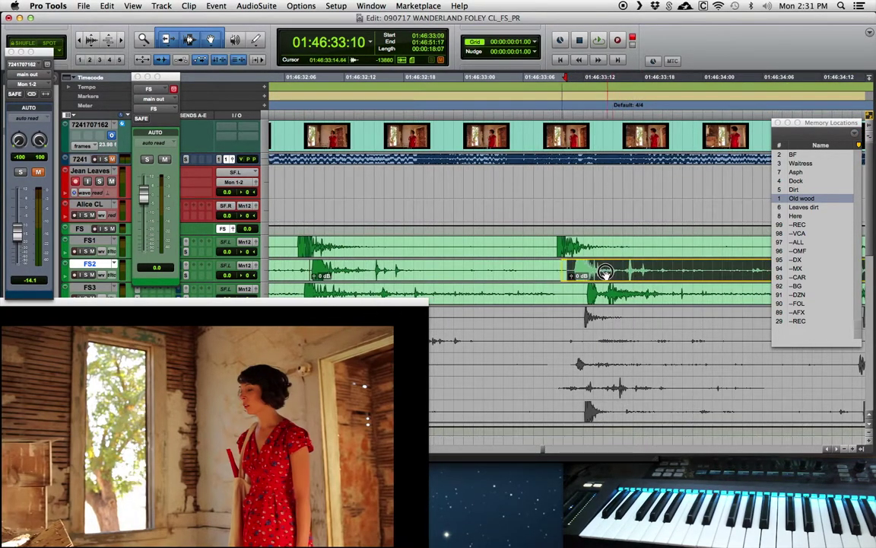
- Split the FS1 clip before the next footstep, move the remainder to start at 01:46:33:09, and play it back from 01:46:32:23
left_click(547, 245)
key("b")
left_click_drag(572, 253, 585, 257)
key("super+bracketleft")
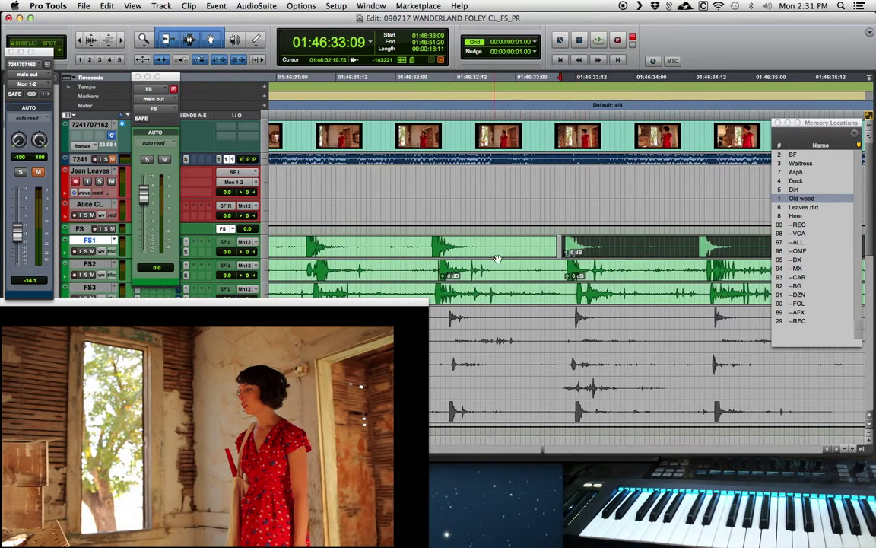
left_click(513, 244)
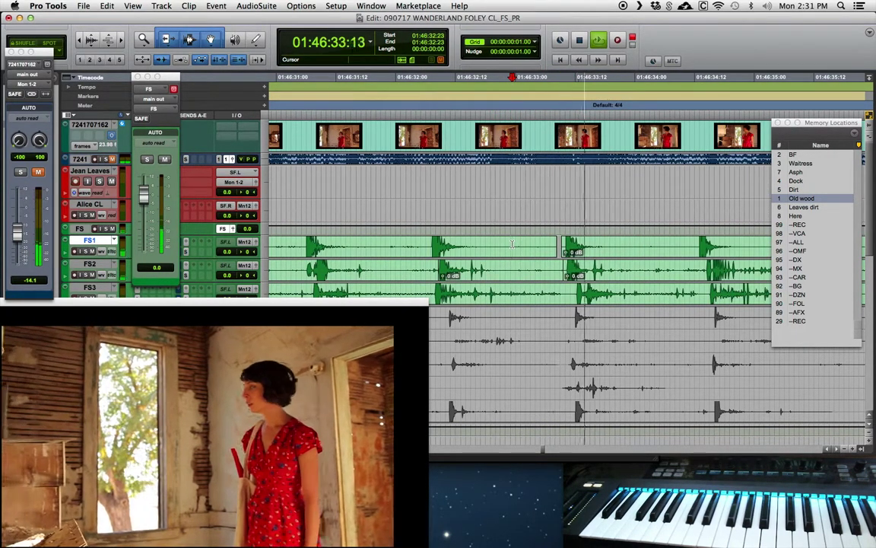
key("super+bracketleft")
key("super+bracketleft")
key("super+bracketleft")
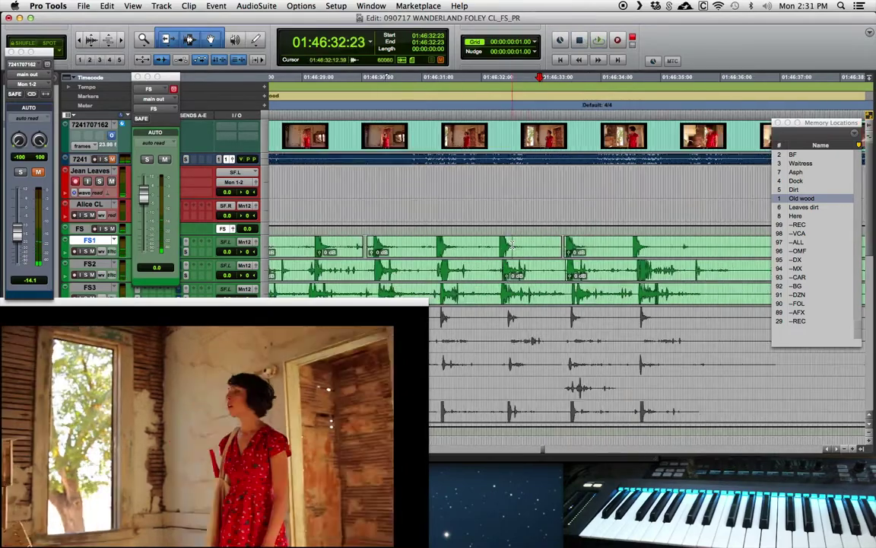
- Solo the FS1 track and play its opening footsteps from 01:46:27:22
left_click(484, 242)
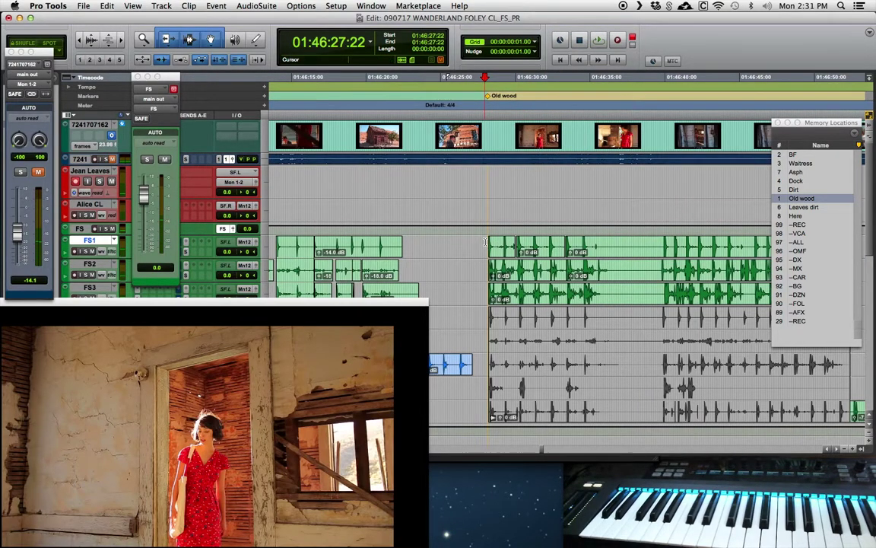
key("super+bracketright")
key("super+bracketright")
key("super+bracketleft")
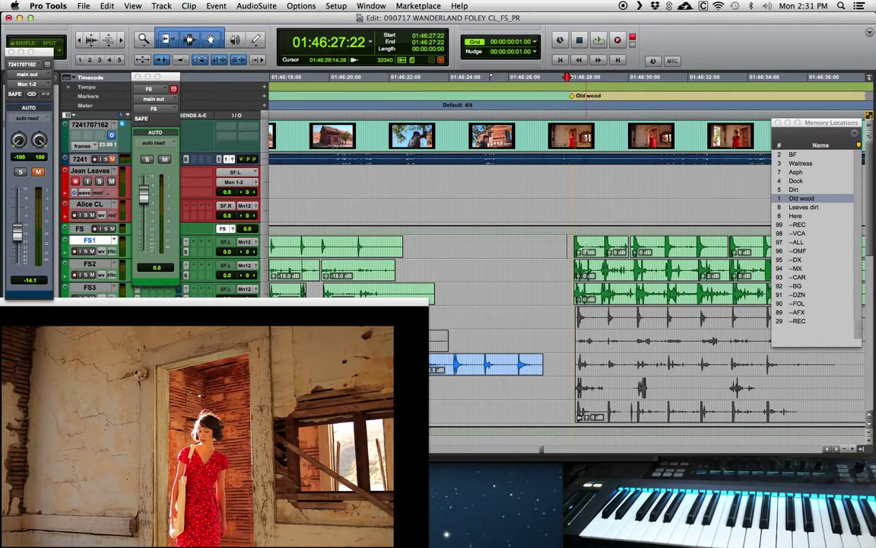
key("space")
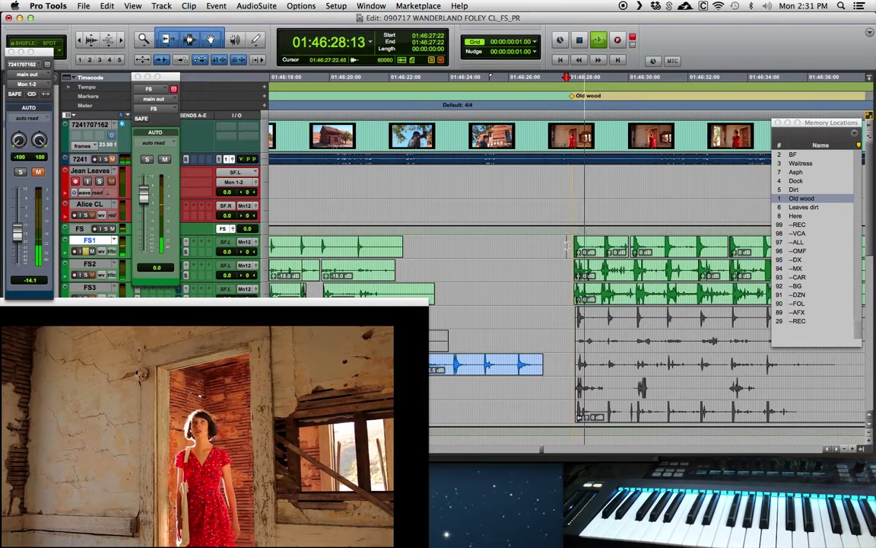
key("space")
- Move the first FS1 footstep slightly later, extend its start earlier, and extend the second clip's start back to 01:46:29:01
key("super+bracketright")
key("super+bracketright")
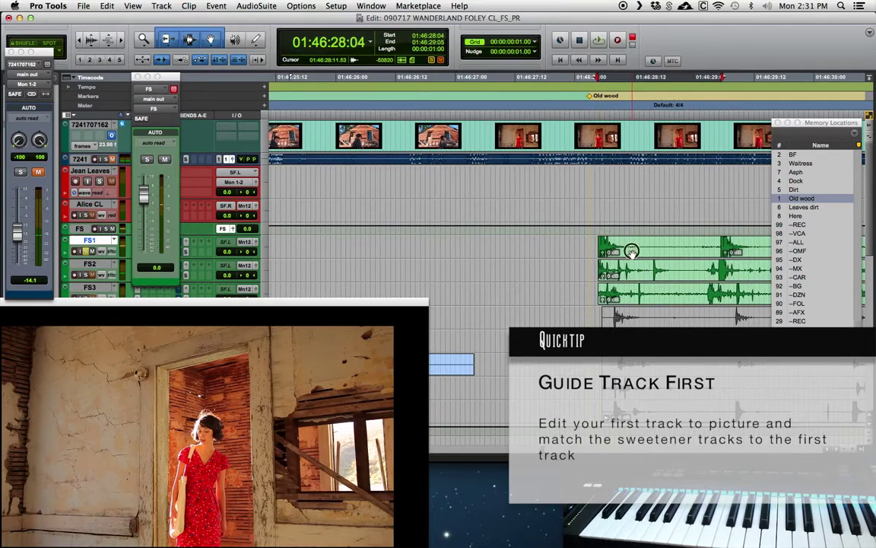
left_click(606, 251)
left_click_drag(594, 253, 614, 251)
left_click_drag(730, 250, 705, 250)
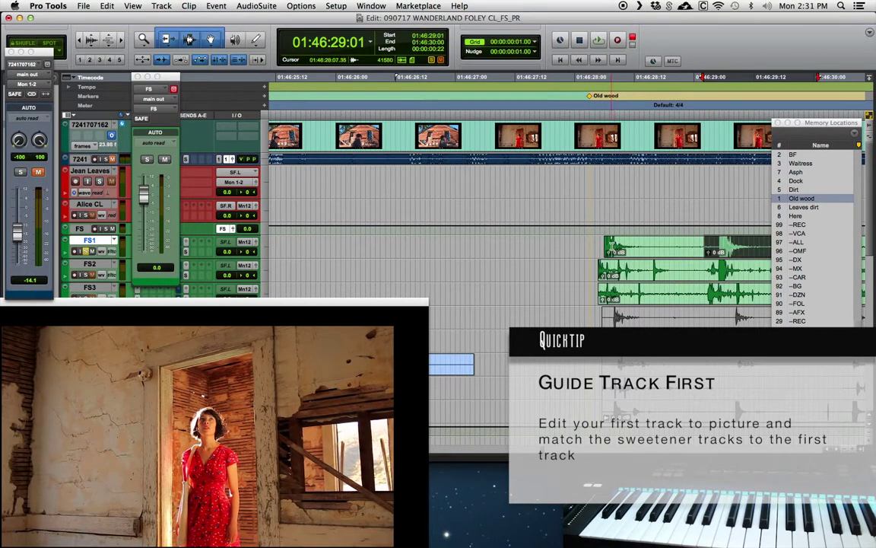
left_click_drag(609, 250, 583, 250)
- Play the soloed FS1 footsteps against picture from 01:46:27:16 and again from 01:46:31:20
left_click(537, 248)
key("space")
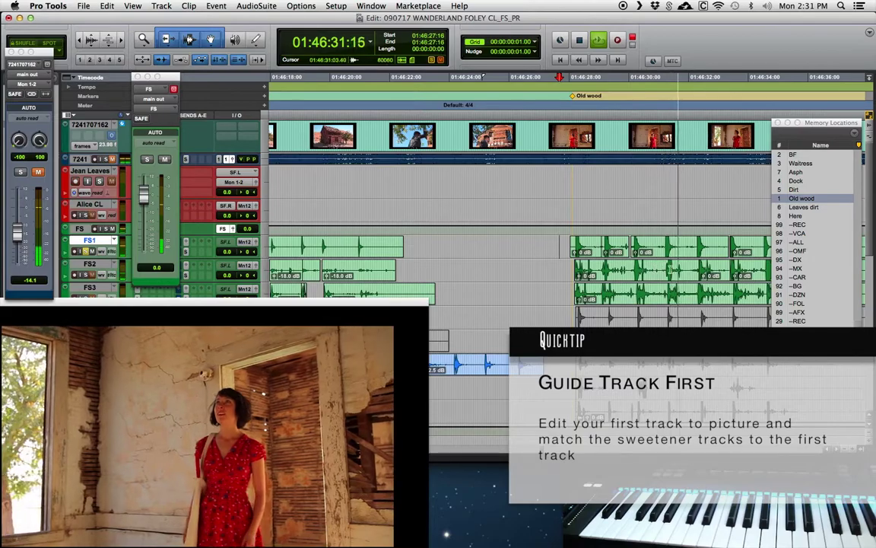
key("space")
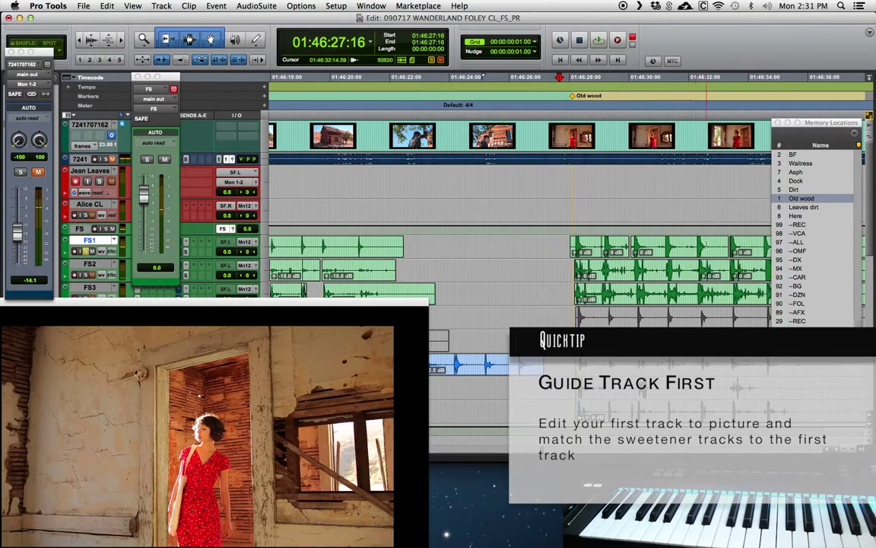
left_click(685, 245)
key("t")
key("space")
key("space")
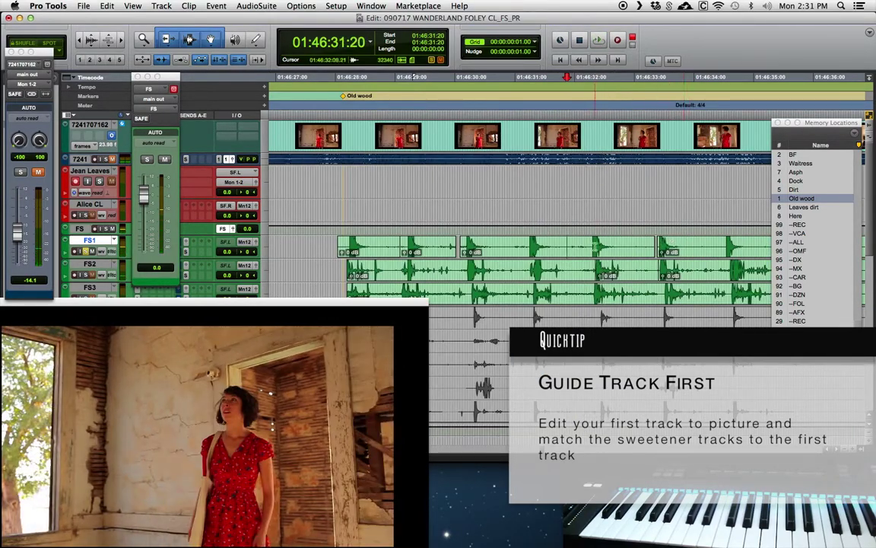
- Isolate the FS1 footstep near 01:46:32:04 as its own clip, shift it to start at 01:46:32:07, and play it back
left_click(595, 245)
left_click(626, 245)
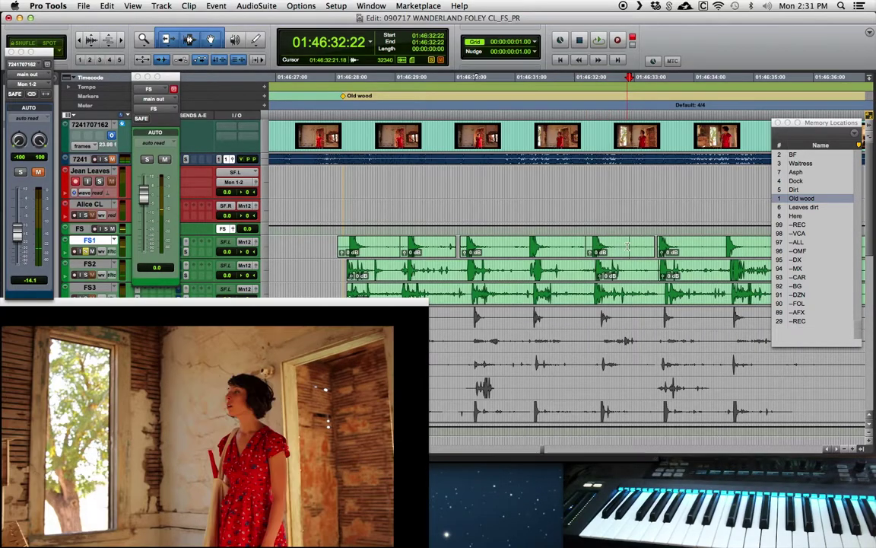
left_click_drag(614, 254, 621, 255)
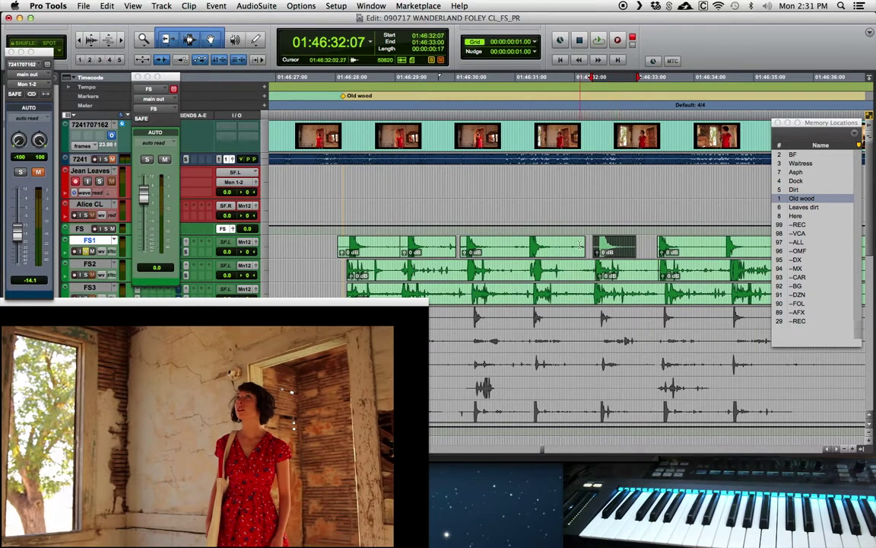
left_click(577, 244)
key("space")
key("space")
- Extend the starts of the third FS1 clip and the isolated footstep clip back to close the gaps before them
key("super+bracketleft")
key("super+bracketleft")
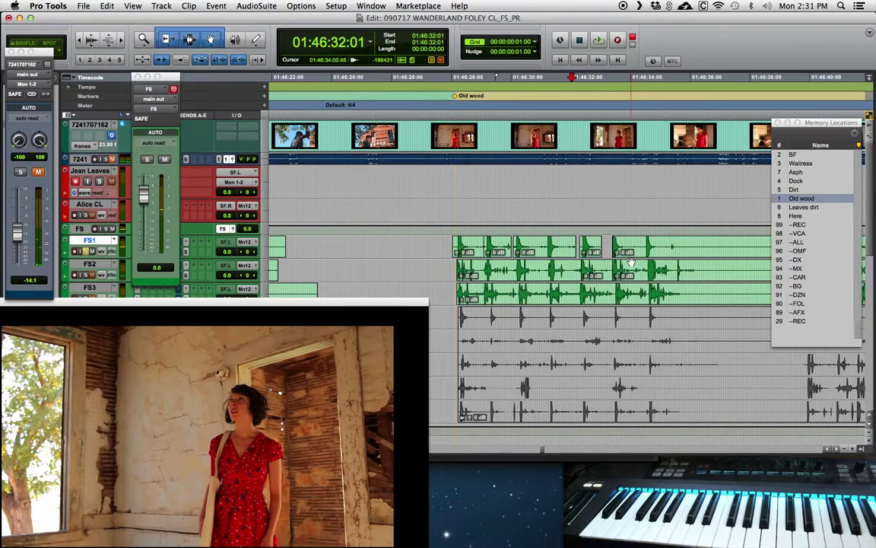
key("super+bracketright")
key("super+bracketright")
left_click_drag(538, 245, 474, 248)
key("super+bracketleft")
- Move the opening FS2 clip to start at 01:46:28:06 and shift the opening FS3 clip slightly later to match the first FS1 footstep
left_click(496, 278)
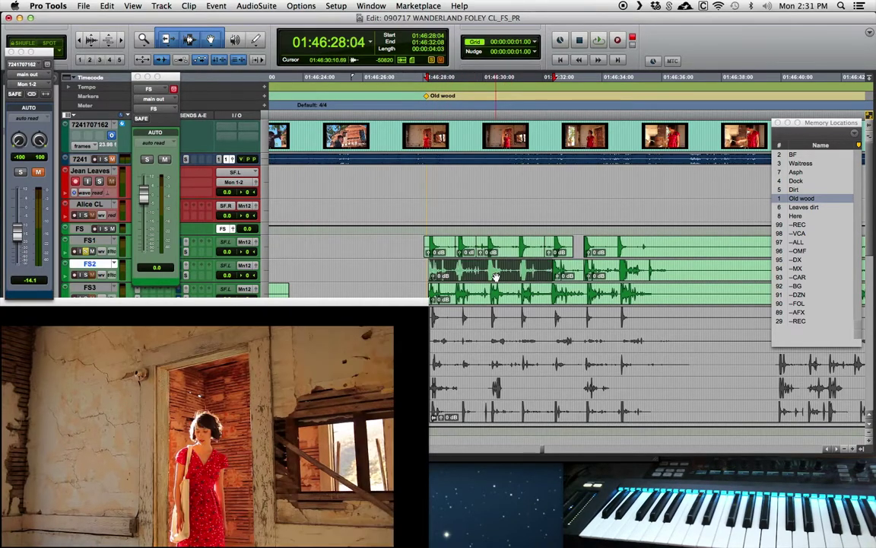
key("super+bracketright")
key("super+bracketright")
left_click_drag(639, 282, 644, 282)
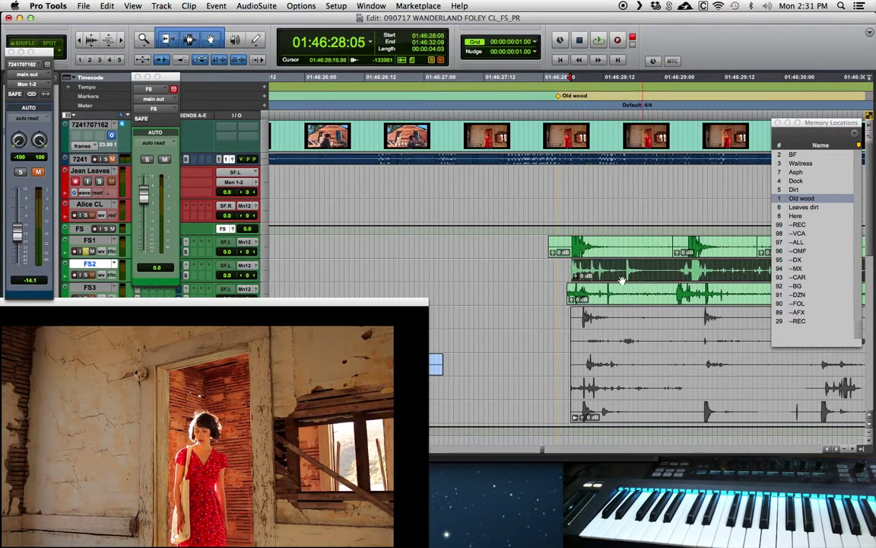
left_click_drag(572, 270, 603, 276)
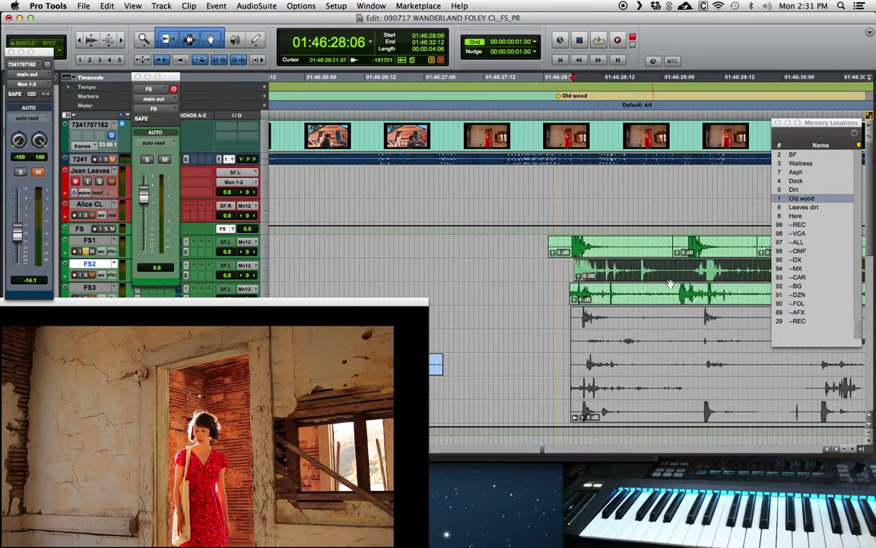
- Split the FS2 clip before its second and third footsteps and line both up with FS1, the third starting at 01:46:30:01
left_click(683, 269)
key("b")
left_click_drag(706, 282, 694, 274)
key("r")
left_click(686, 269)
key("b")
key("r")
key("super+bracketright")
key("super+bracketright")
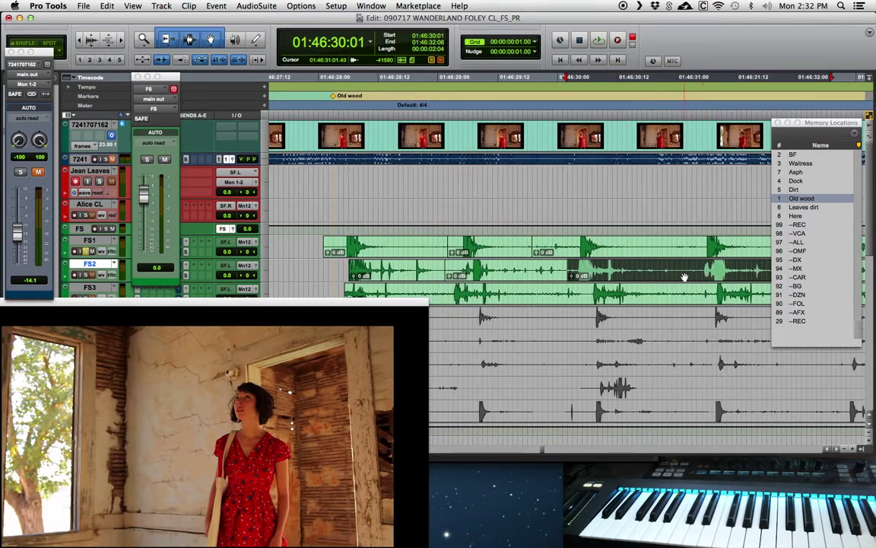
- Move the one-second FS2 footstep clip to start at 01:46:32:09, in line with the isolated FS1 footstep
key("super+bracketleft")
left_click(739, 279)
key("t")
key("t")
left_click_drag(630, 277, 640, 277)
key("r")
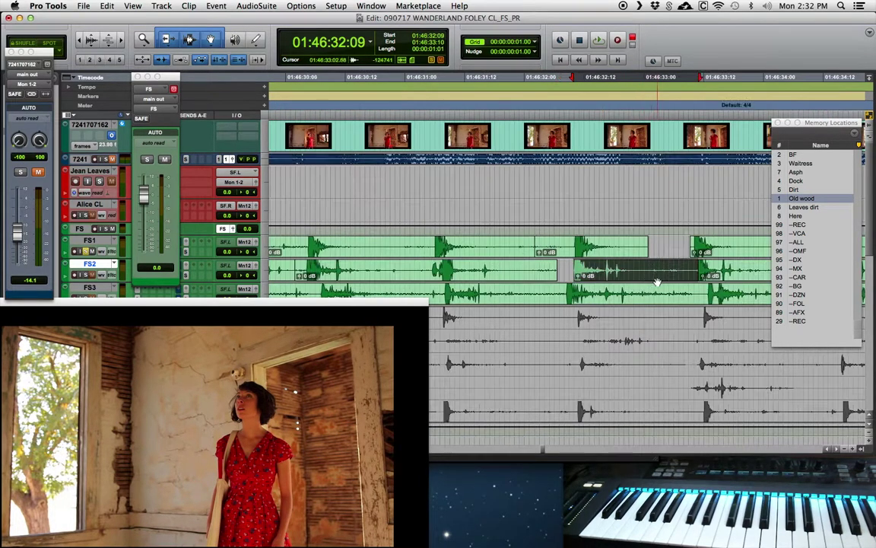
- Split the FS3 clip before the matching footstep and move the remainder to start at 01:46:32:09
left_click(558, 292)
key("b")
left_click_drag(594, 299, 606, 299)
key("r")
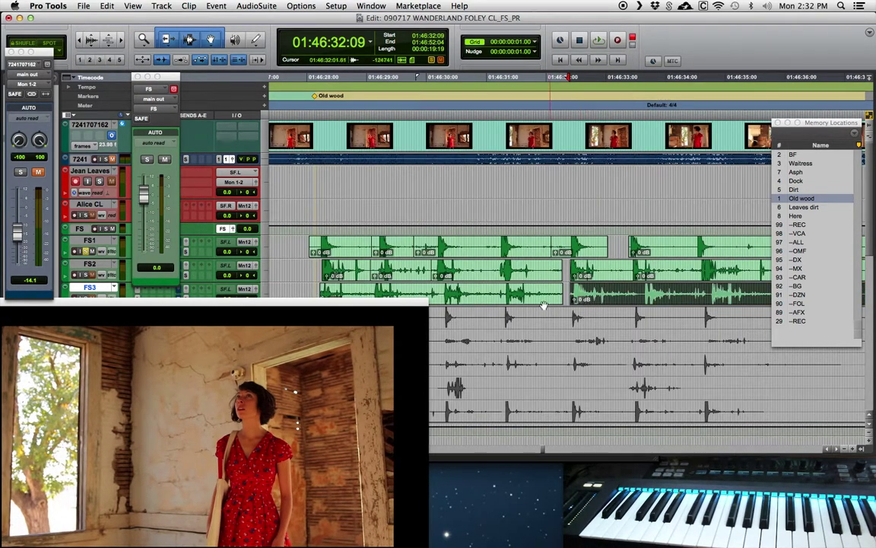
- Split the FS3 clip before its third footstep and position that part to start at 01:46:30:01
left_click(500, 291)
left_click(433, 292)
key("b")
left_click_drag(461, 302, 460, 303)
key("super+bracketright")
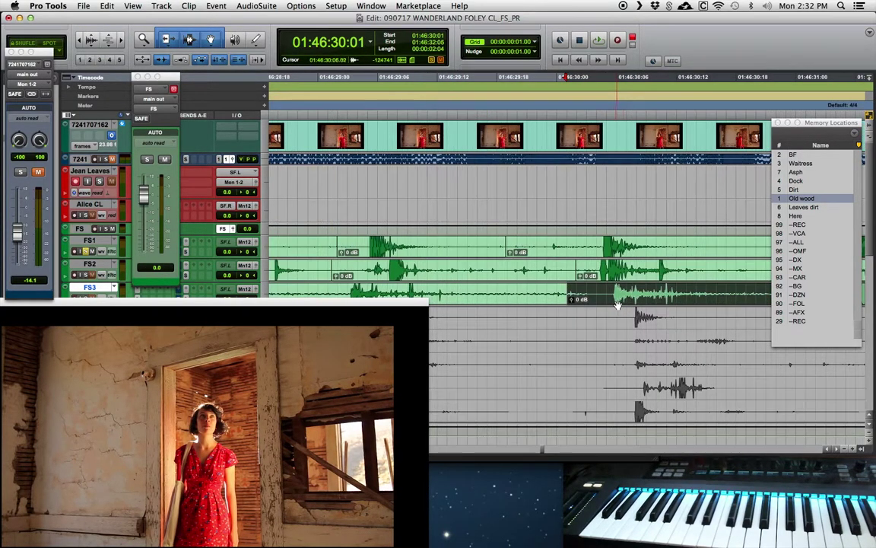
- Split the FS3 clip before its second footstep and shift the second and third footstep clips slightly later to match FS1
left_click(457, 289)
key("b")
left_click_drag(464, 296, 576, 298)
- Split the FS2 clip at 01:46:29:06 and move the second-footstep part to start at 01:46:29:04
left_click(473, 268)
key("b")
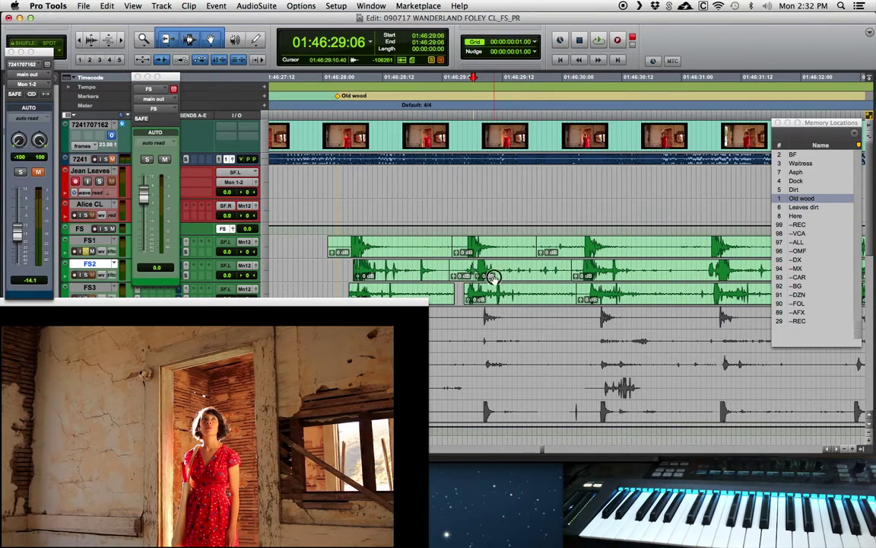
left_click_drag(495, 278, 486, 279)
key("r")
key("r")
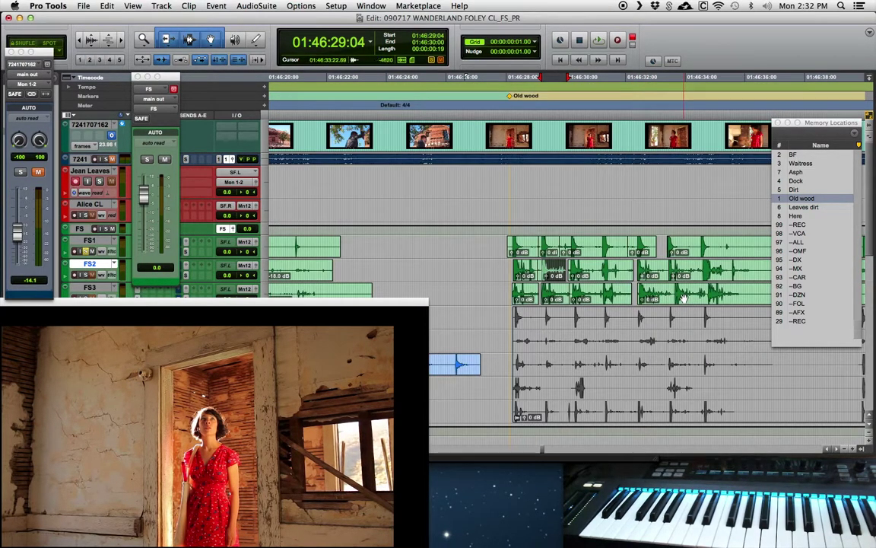
- Extend the starts of the FS3 and FS2 clips at the fourth footstep back to 01:46:32:03
left_click(652, 295)
key("super+bracketright")
key("super+bracketright")
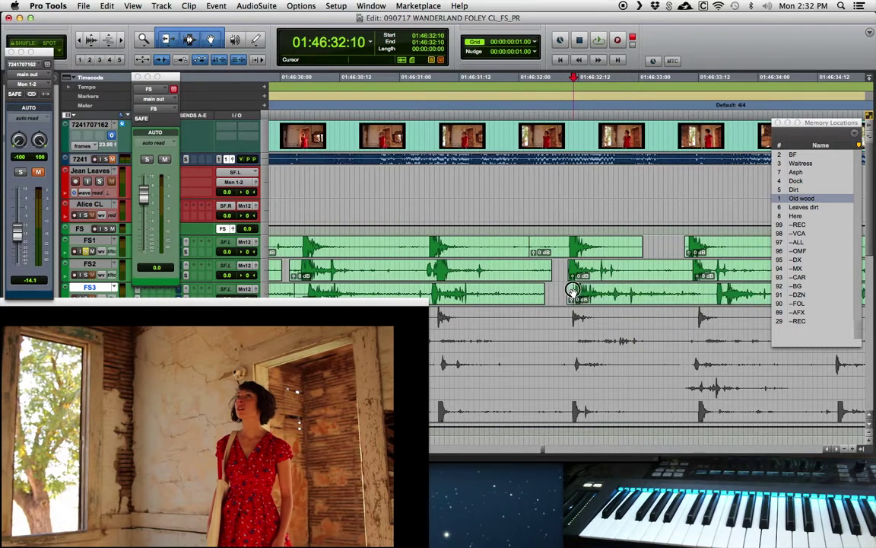
left_click_drag(573, 290, 539, 292)
double_click(538, 294)
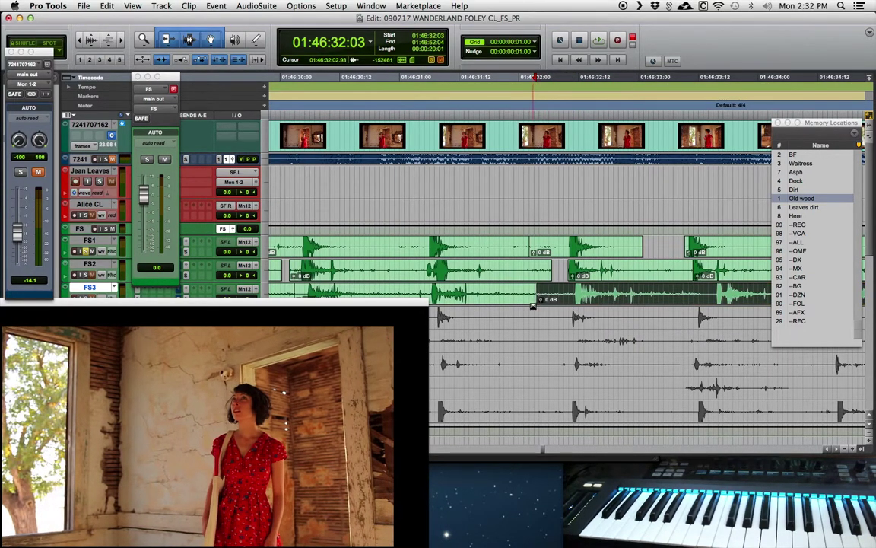
left_click_drag(571, 272, 537, 272)
key("super+bracketleft")
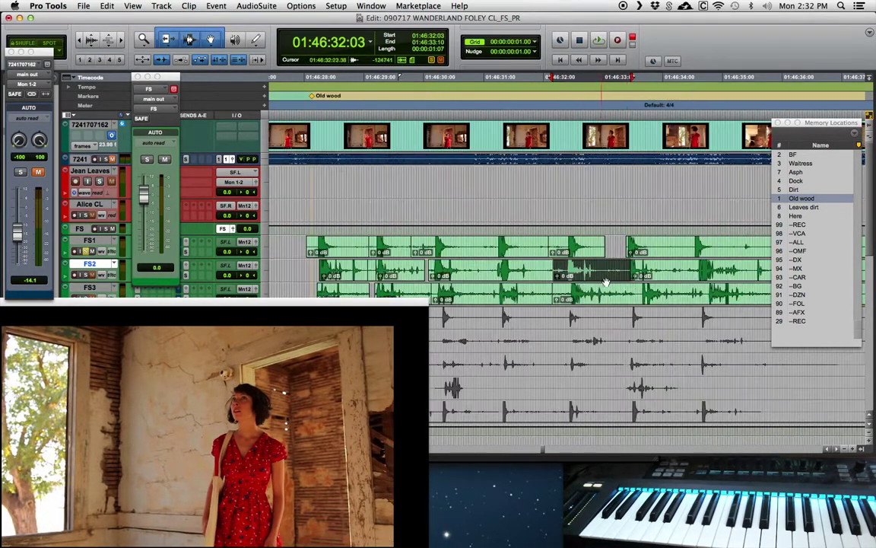
- Split FS3 before its next footstep, align the remainder with the FS2 clip at 01:46:33:10, and extend the FS1 clip's start back over the gap
left_click(663, 281)
key("t")
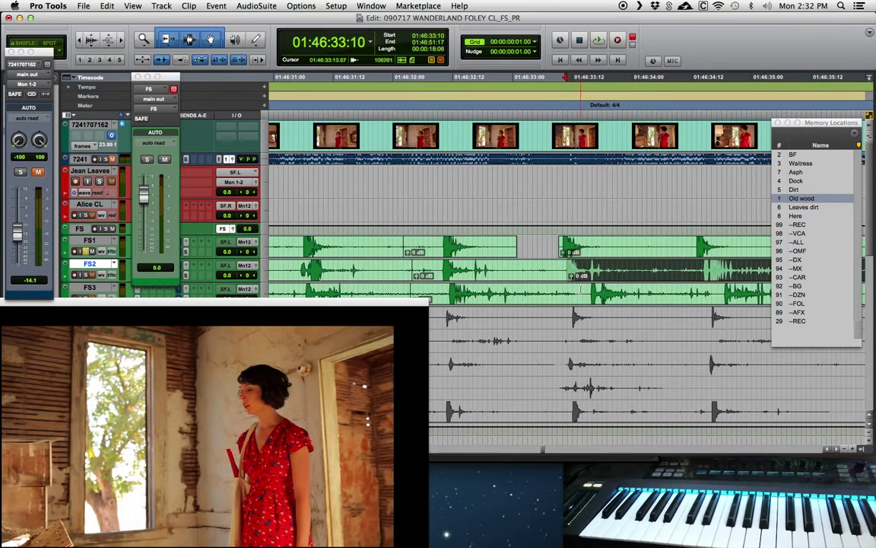
left_click(580, 290)
key("b")
left_click(591, 302)
left_click_drag(591, 302, 565, 300)
left_click_drag(564, 249, 512, 249)
key("r")
- Play back the edited Old wood footsteps from 01:46:27:19 to check them against picture
left_click(616, 269)
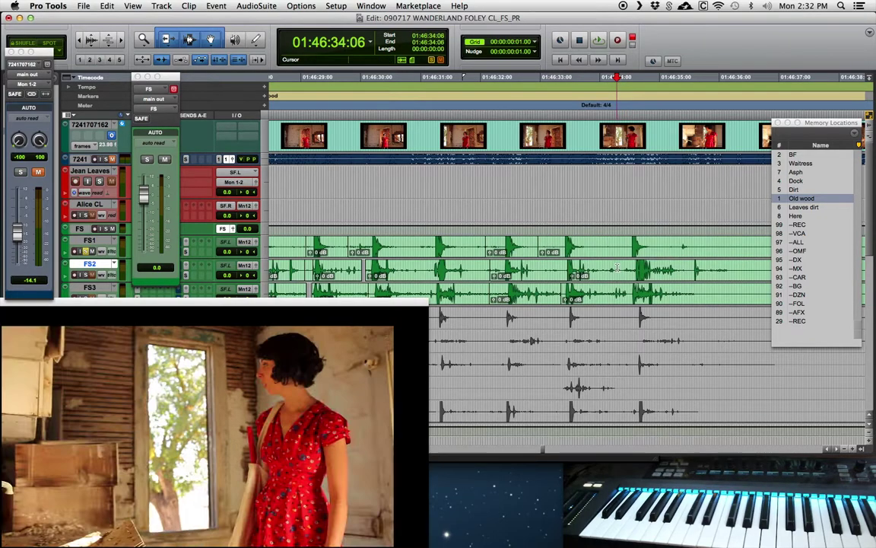
key("r")
key("t")
key("t")
key("r")
key("r")
key("r")
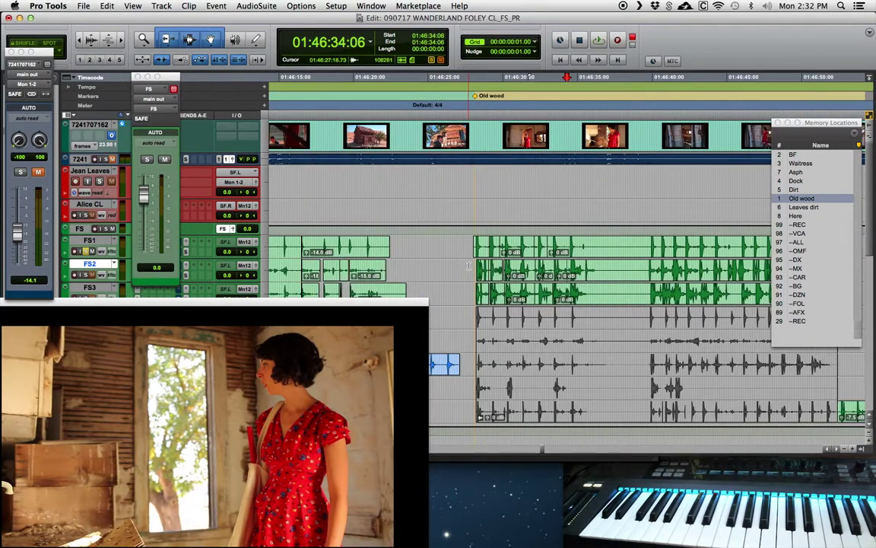
left_click(470, 266)
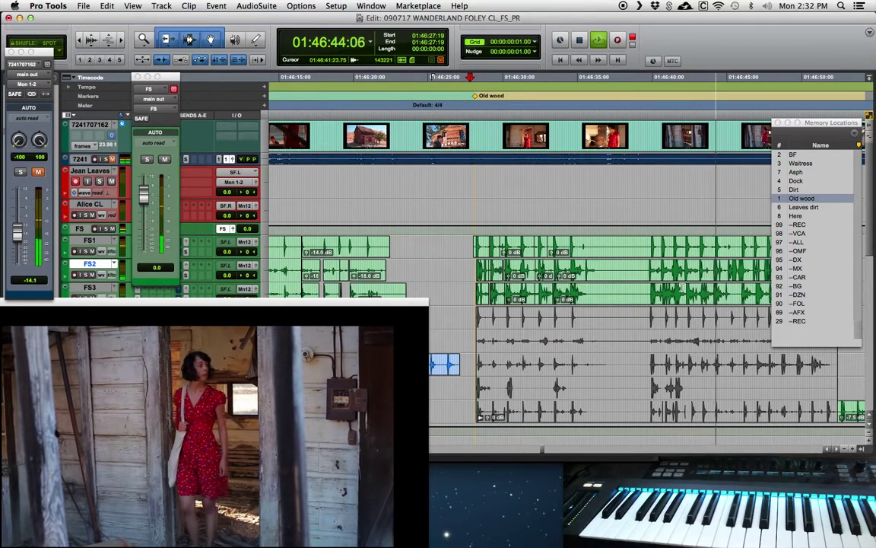
key("space")
- Split the FS1 clip at 01:46:39:20, before the second group of footsteps, and shift the remainder slightly earlier
left_click(709, 264)
key("t")
key("t")
key("r")
left_click(448, 243)
key("b")
key("t")
key("t")
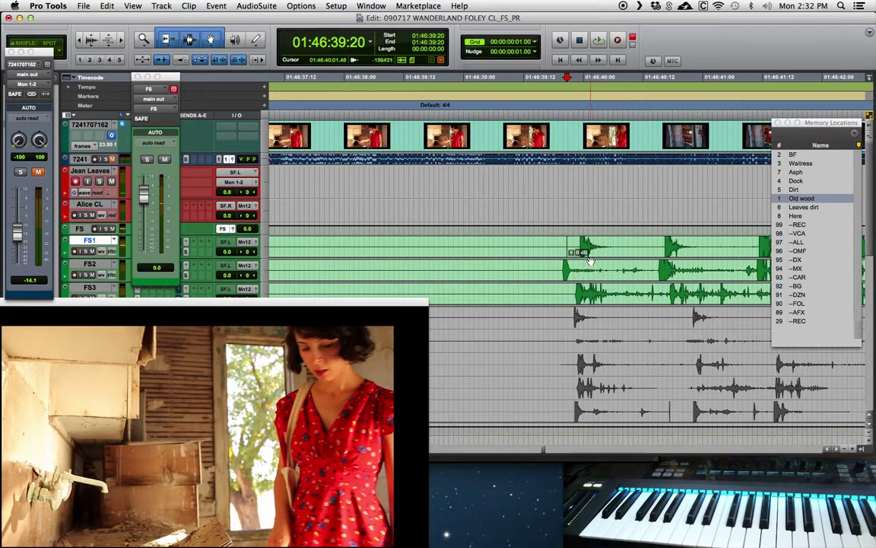
left_click(576, 248)
- Split the second group of footsteps into separate clips starting at 01:46:39:19 on FS2 and 01:46:39:18 on FS3
left_click(562, 265)
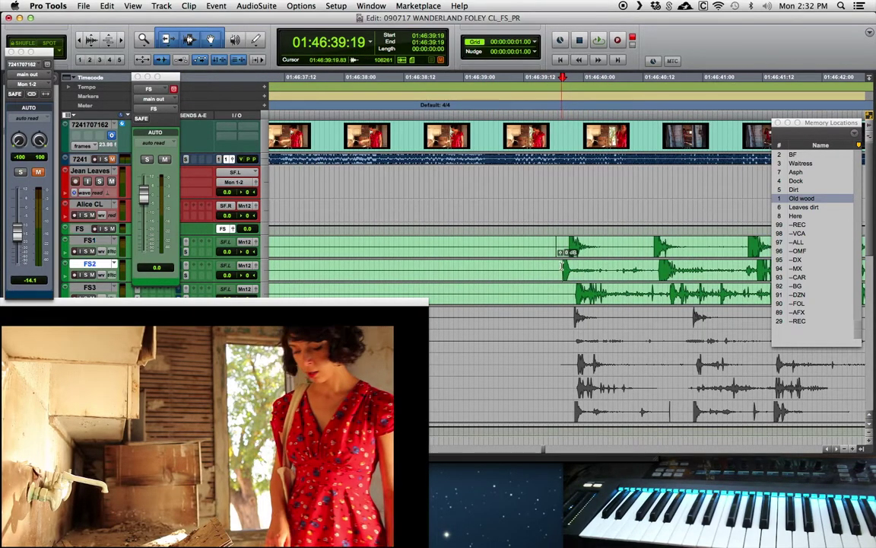
left_click(584, 275)
key("r")
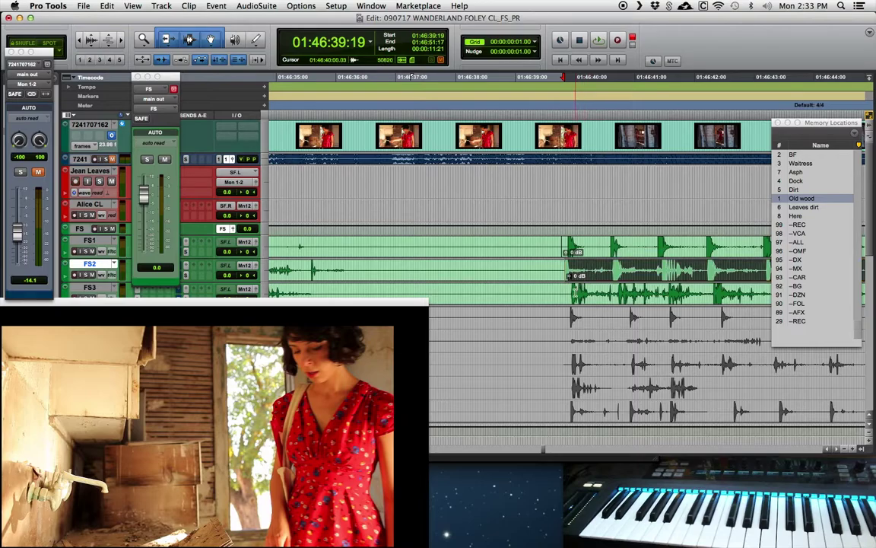
left_click(569, 289)
left_click(582, 298)
key("r")
key("r")
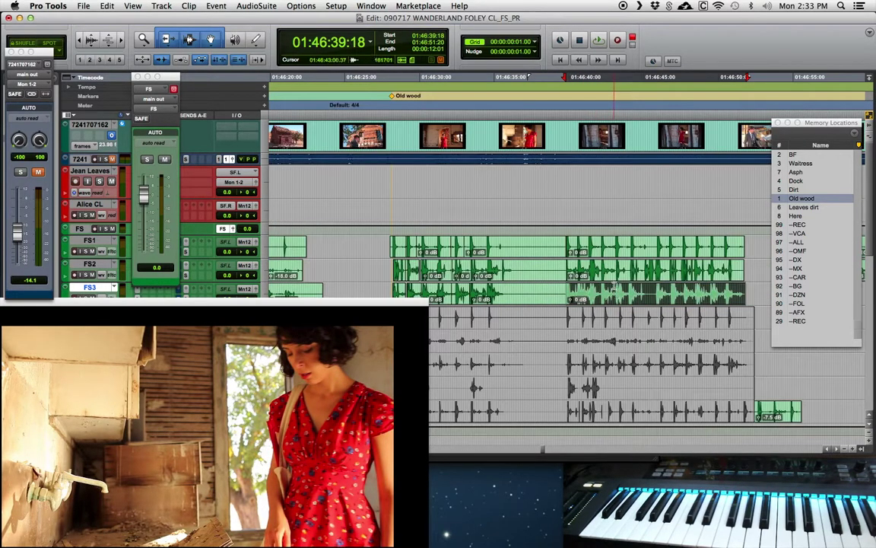
- Play back the second group of layered footsteps from 01:46:39:13
left_click(602, 275)
key("t")
key("t")
left_click(552, 271)
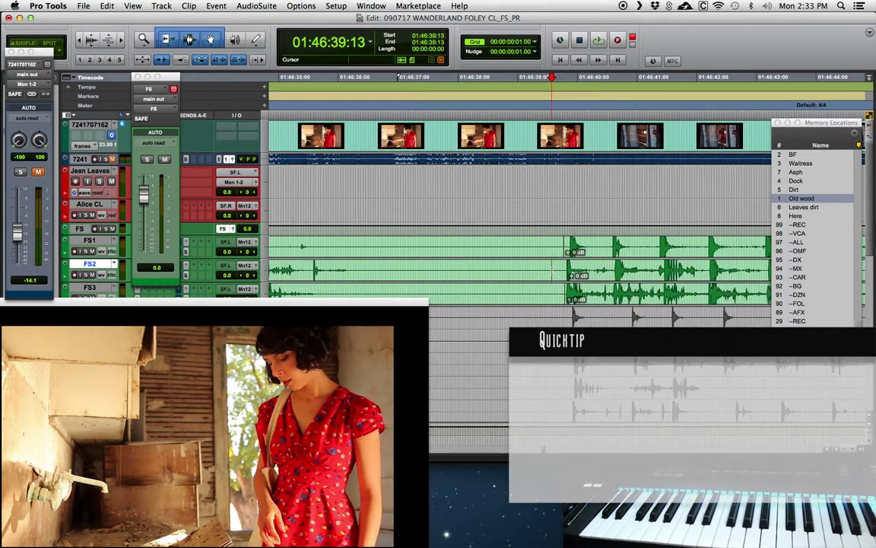
key("space")
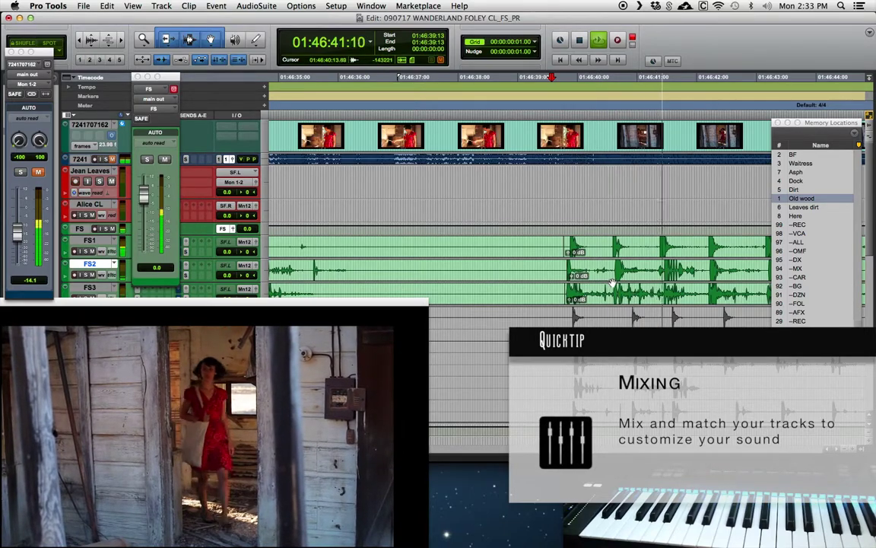
key("r")
key("r")
key("space")
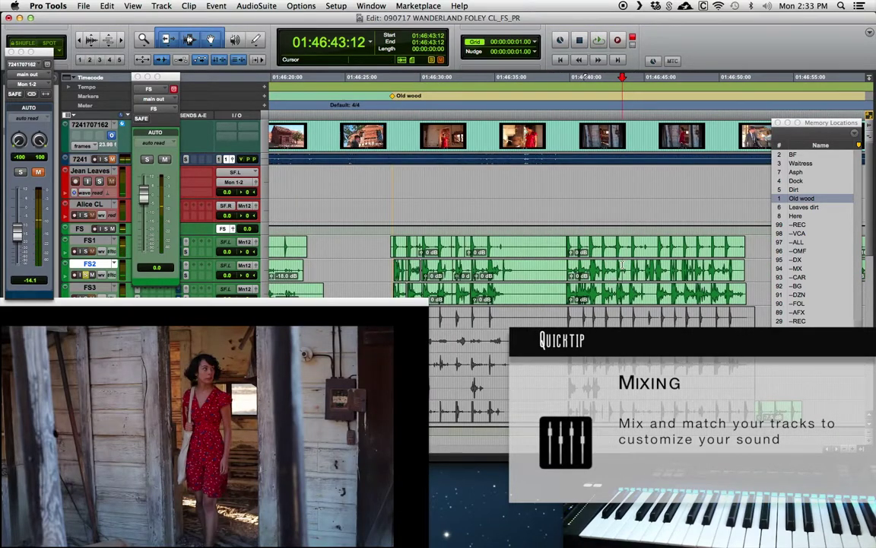
key("space")
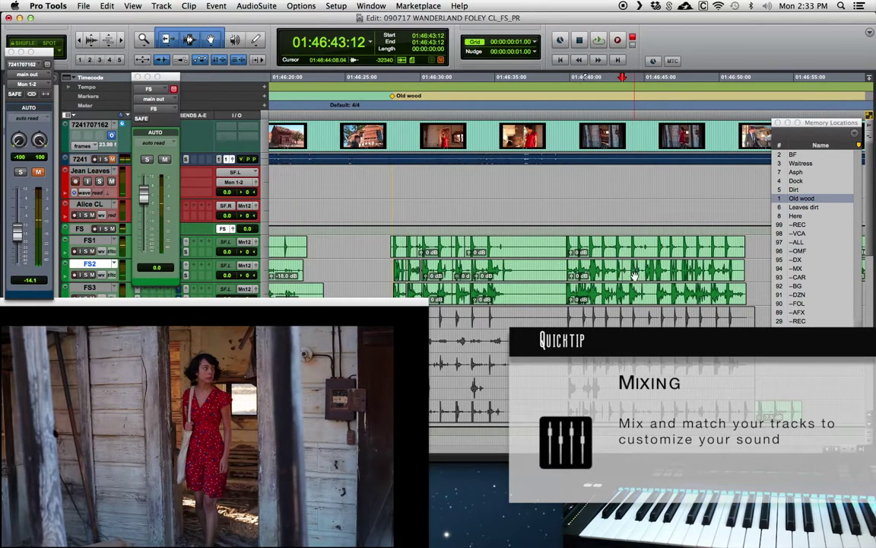
- Audition the second FS2 footstep group and set its clip gain to -1.5 dB
left_click(630, 275)
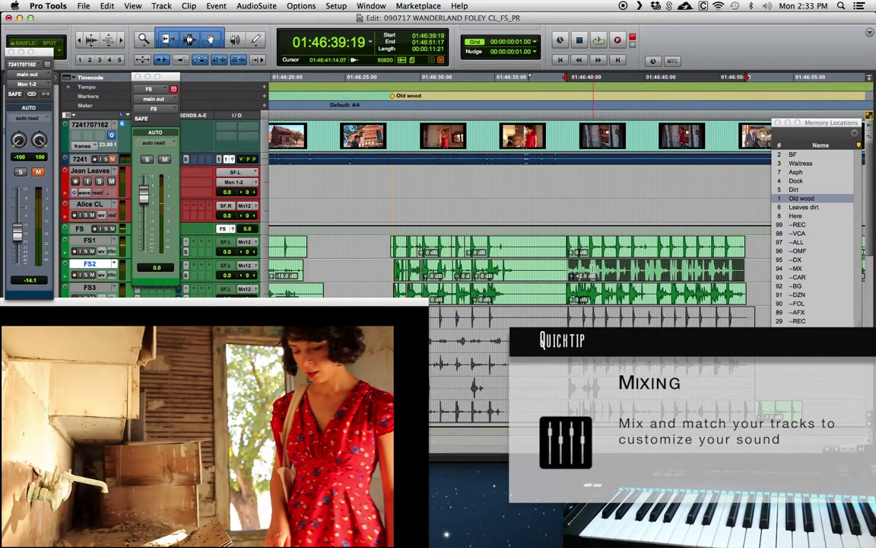
left_click(592, 270)
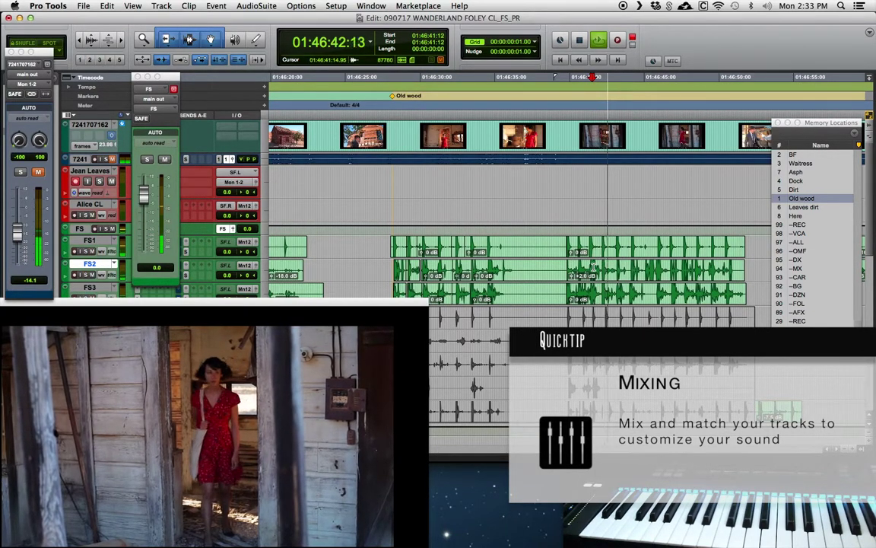
left_click(652, 276)
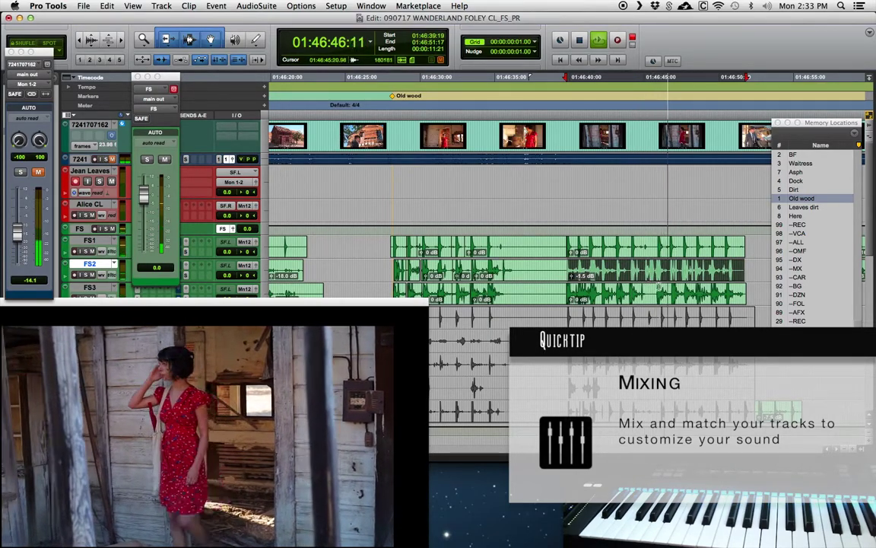
- Lower the clip gain of the second FS3 footstep group to -3.5 dB during playback
left_click(663, 298)
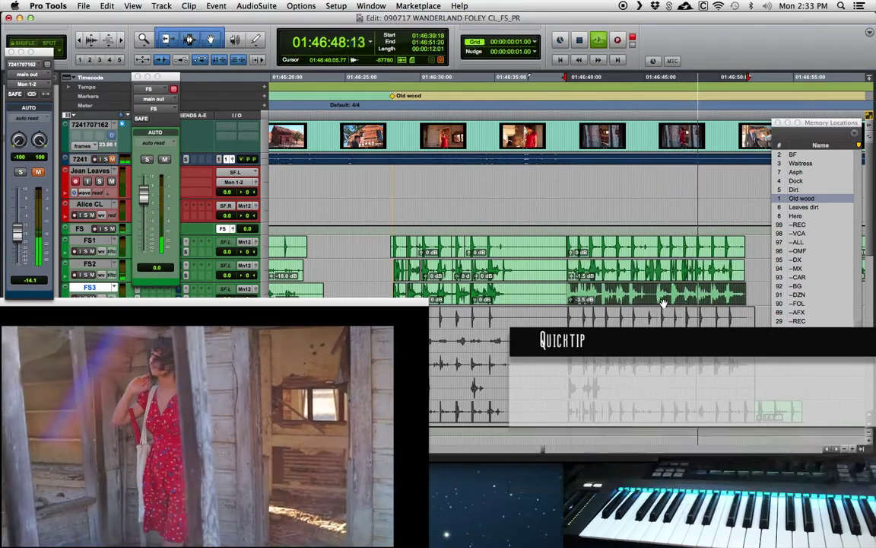
key("ctrl+shift+Down")
key("ctrl+shift+Down")
key("ctrl+shift+Down")
key("ctrl+shift+Down")
key("ctrl+shift+Down")
key("ctrl+shift+Down")
key("ctrl+shift+Down")
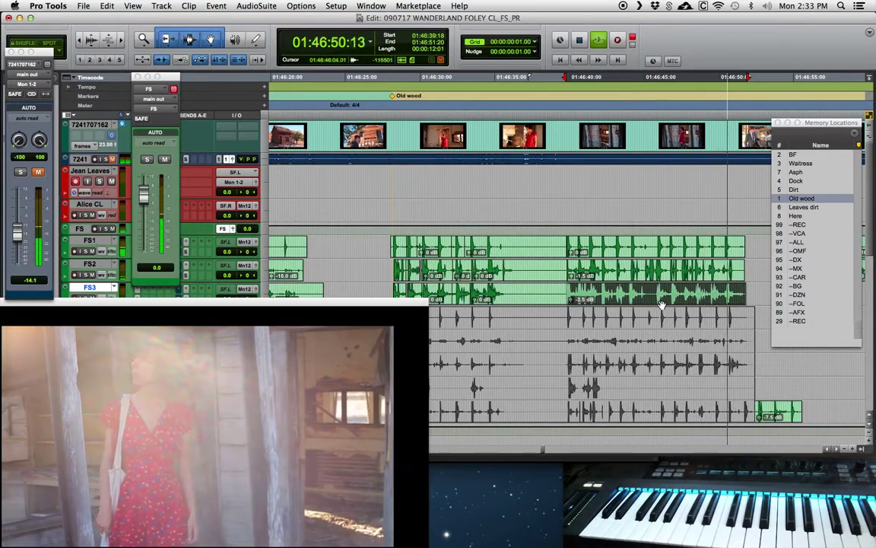
key("space")
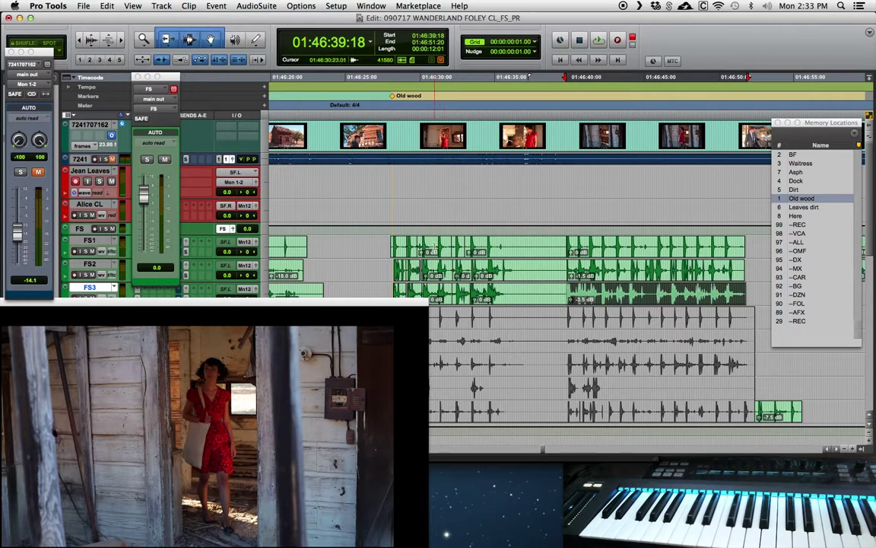
- Delete the FS1, FS2 and FS3 clips between 01:46:27:21 and 01:46:51:20
key("r")
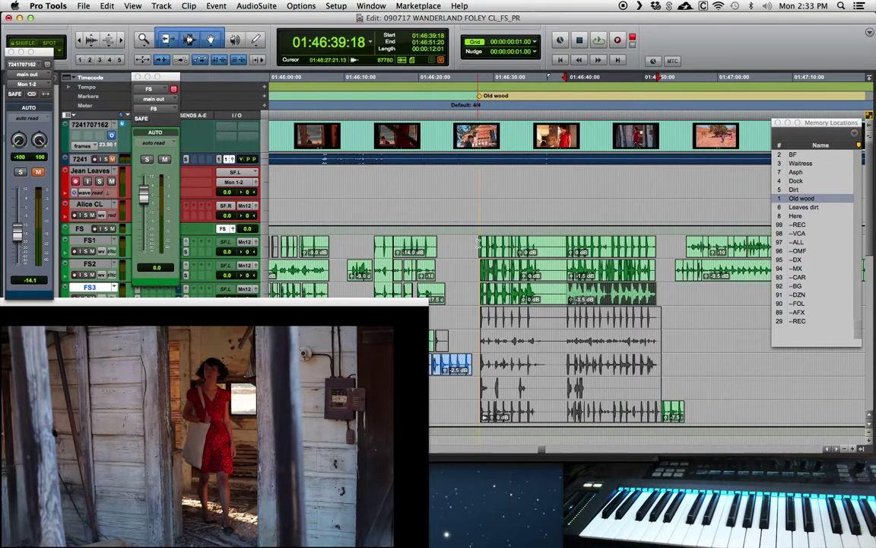
left_click_drag(473, 243, 479, 270)
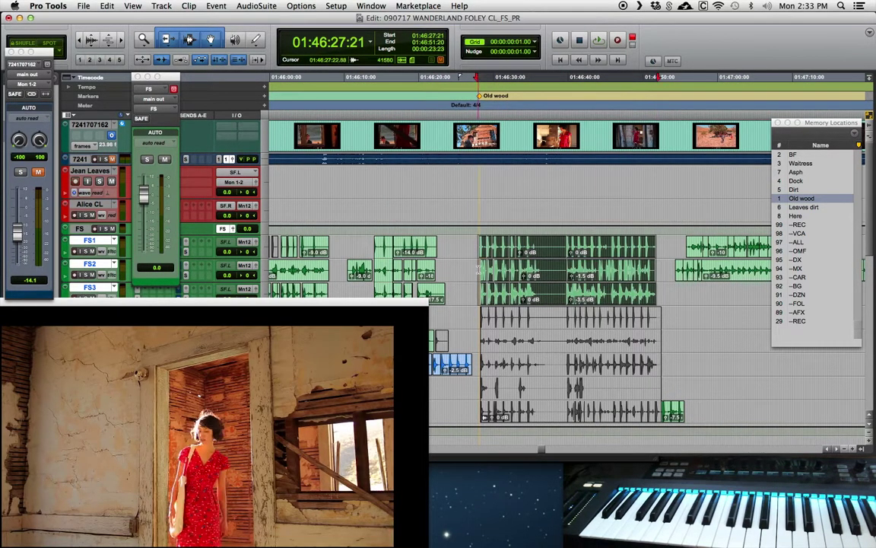
key("Delete")
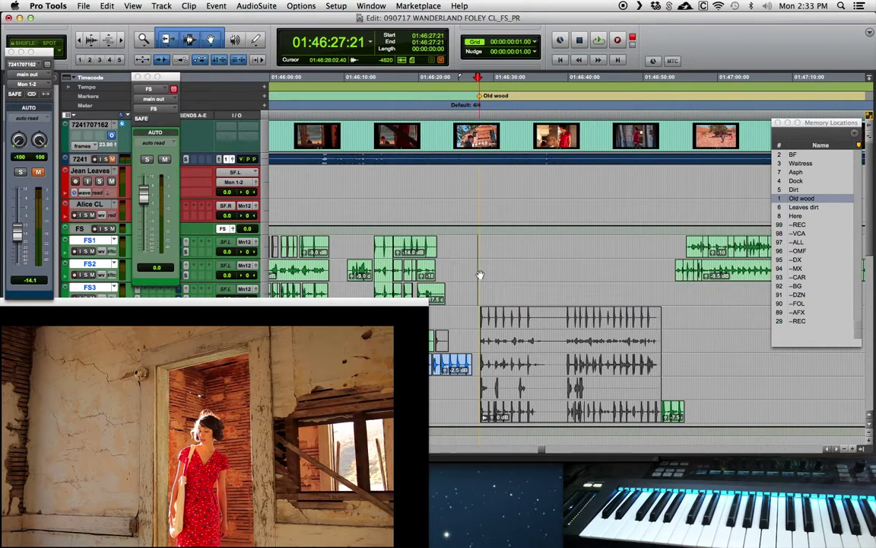
left_click_drag(527, 329, 523, 325)
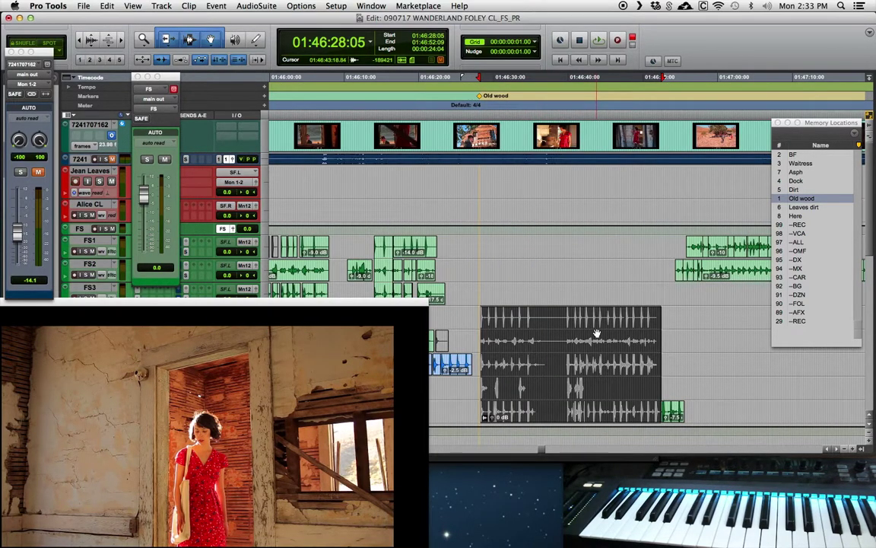
scroll(553, 329, "down", 10)
scroll(553, 328, "down", 3)
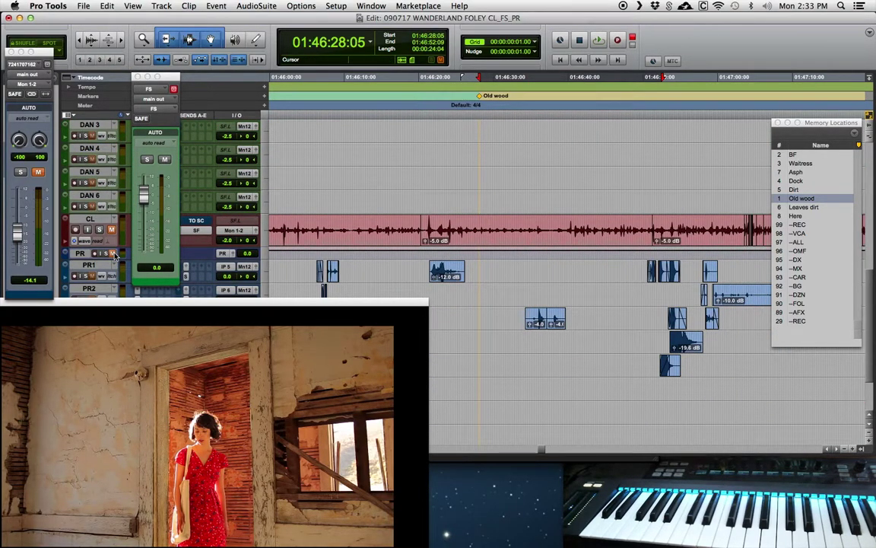
scroll(478, 277, "up", 12)
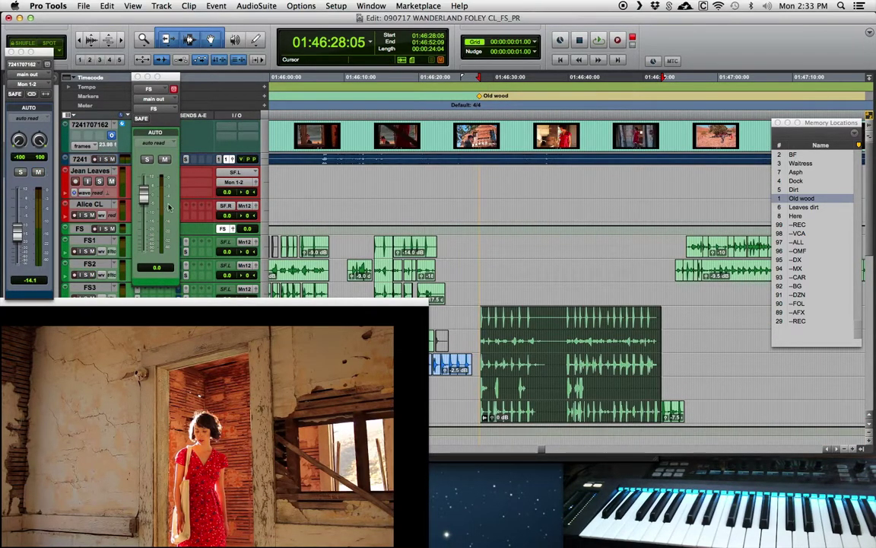
left_click(459, 292)
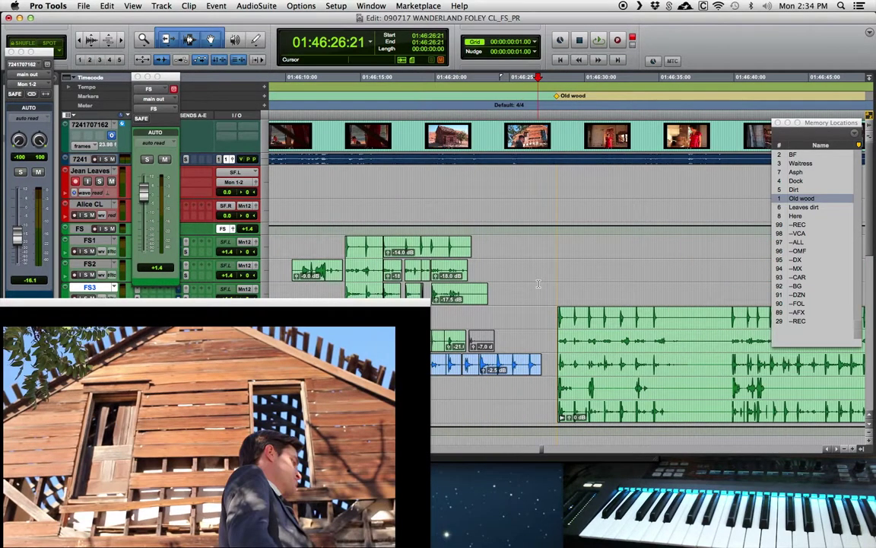
key("space")
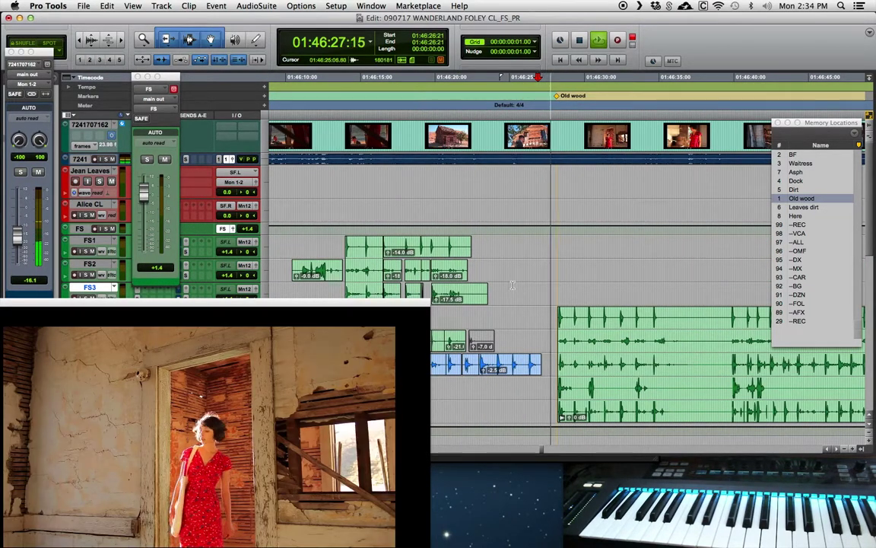
key("t")
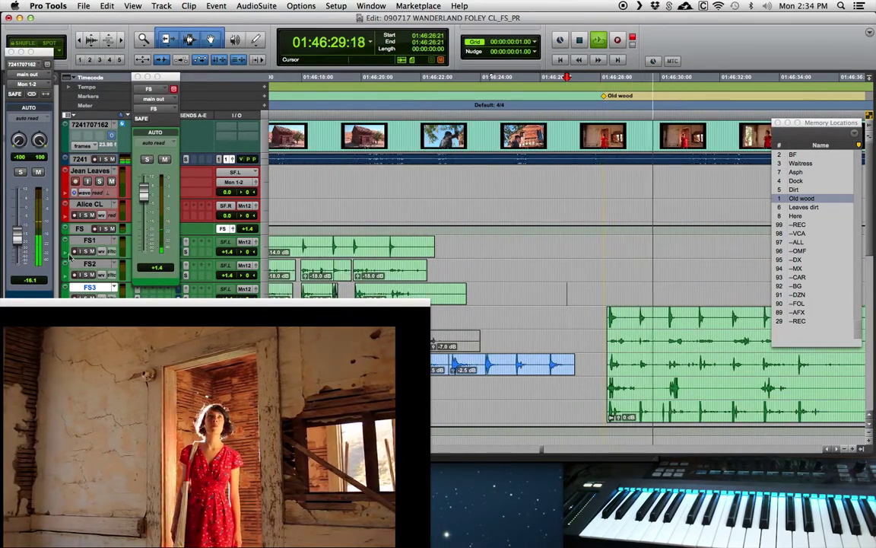
mouse_move(17, 235)
left_mouse_down()
mouse_move(17, 207)
mouse_move(17, 228)
left_mouse_up()
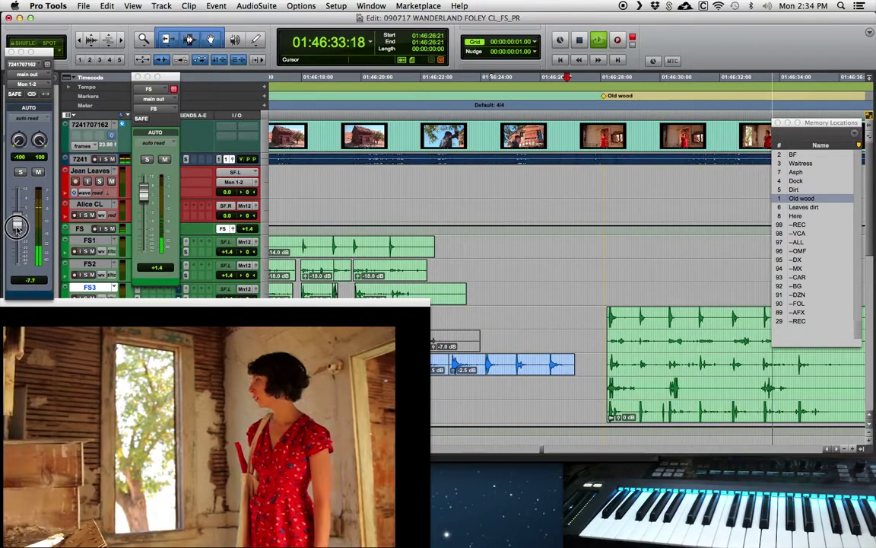
key("r")
key("r")
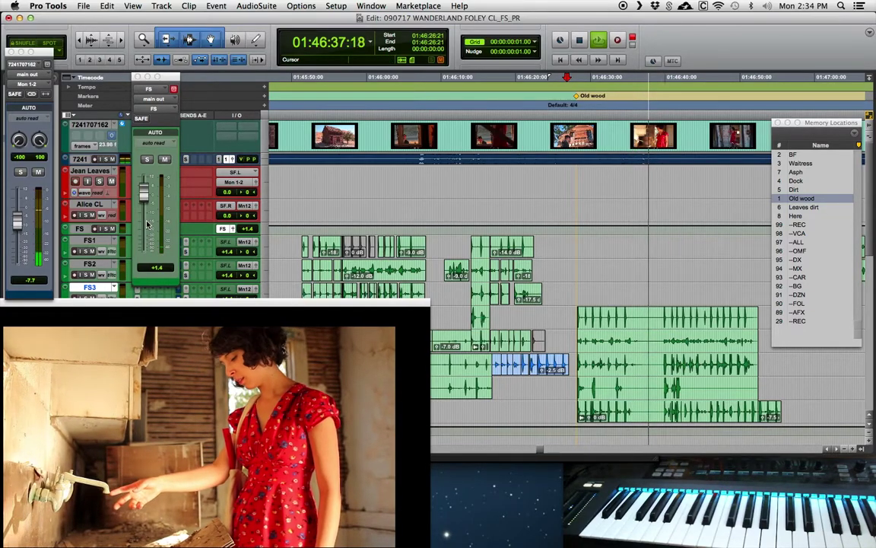
left_click_drag(17, 222, 18, 221)
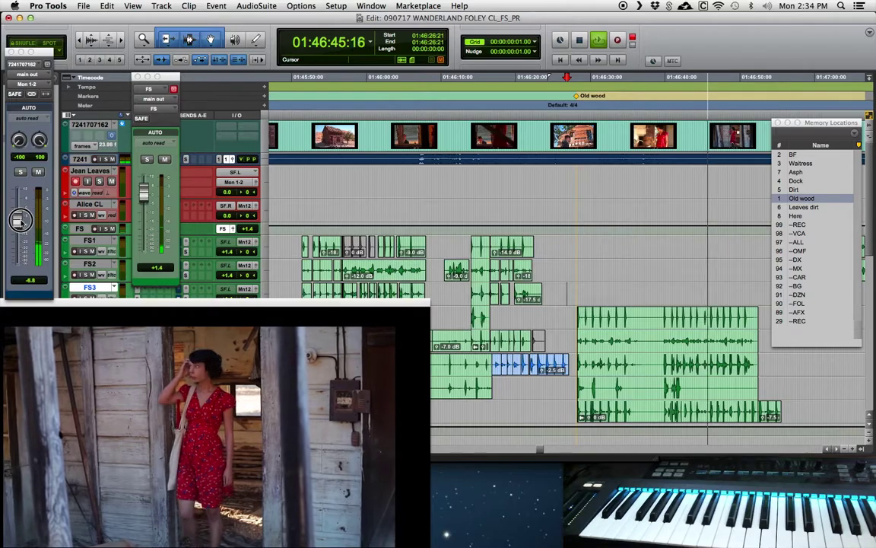
- Review the foley and prop tracks around the Old wood scene and place the edit cursor at 01:46:44:00
scroll(697, 286, "down", 5)
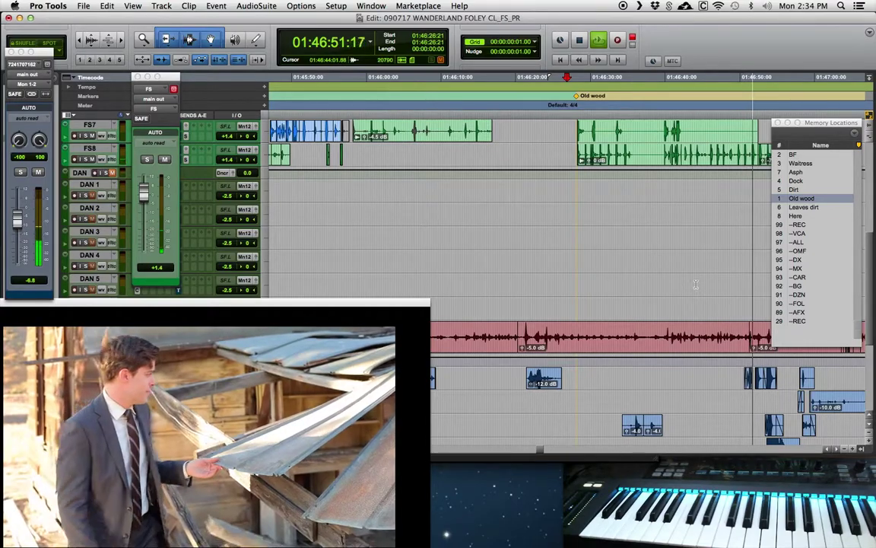
scroll(600, 227, "down", 3)
scroll(600, 227, "up", 10)
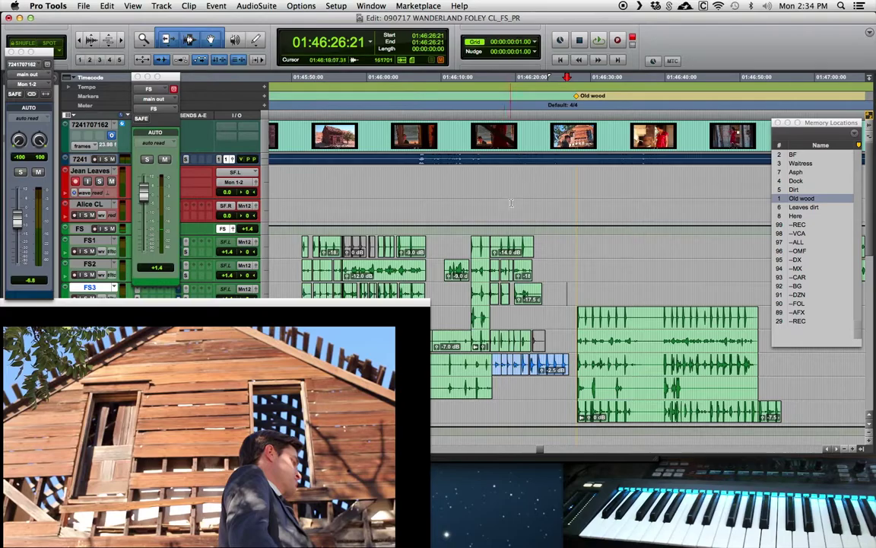
key("r")
key("r")
key("t")
key("t")
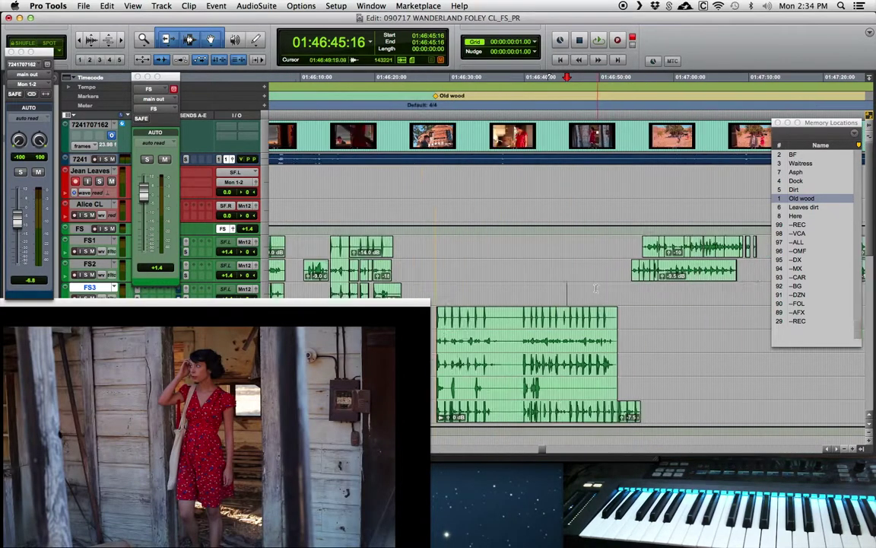
left_click_drag(596, 287, 540, 287)
left_click(555, 286)
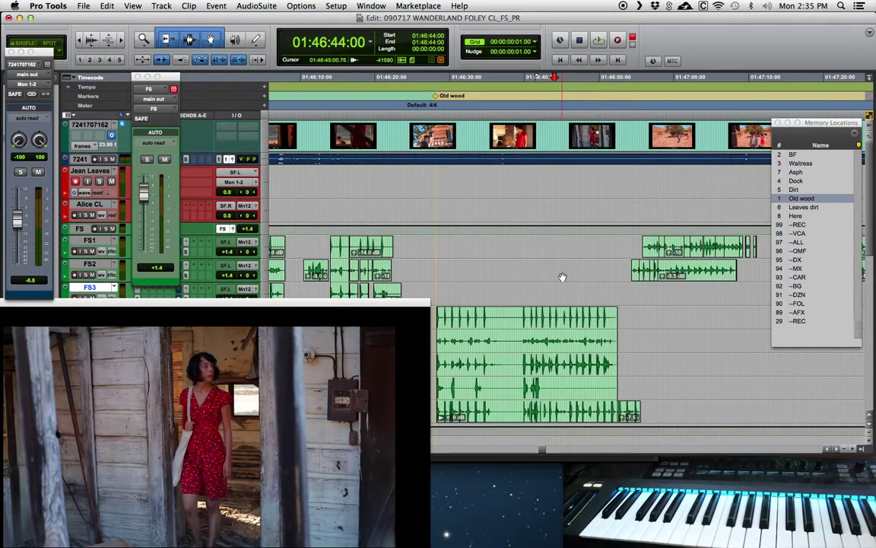